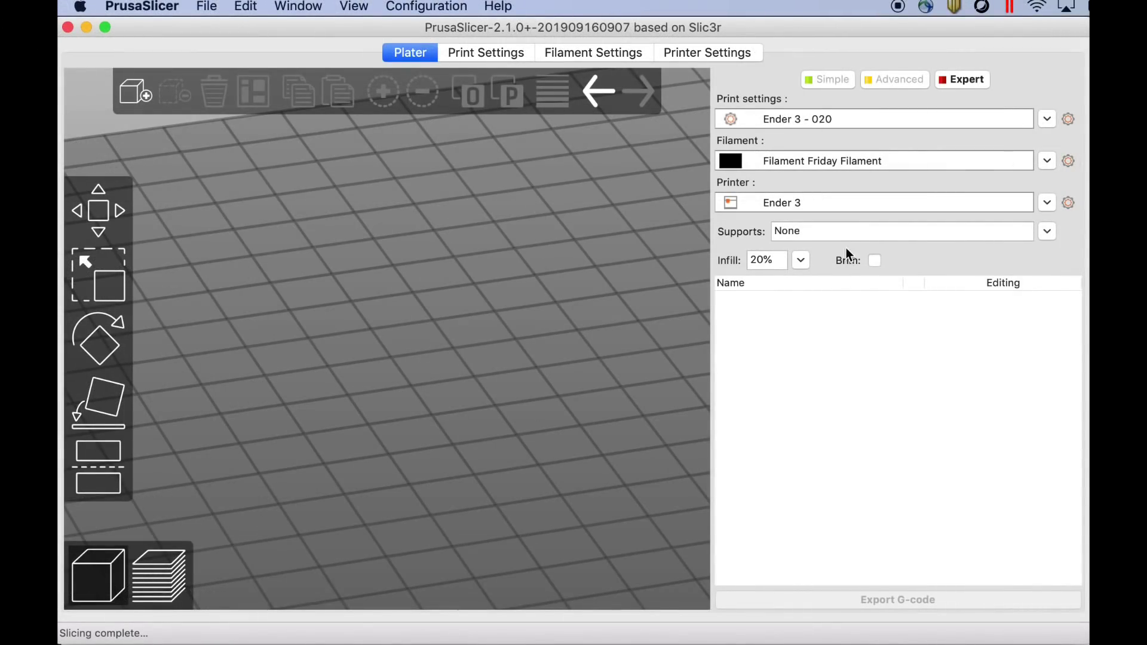
Browse the print, filament and printer preset lists, leaving each selection unchanged
left_click(1046, 118)
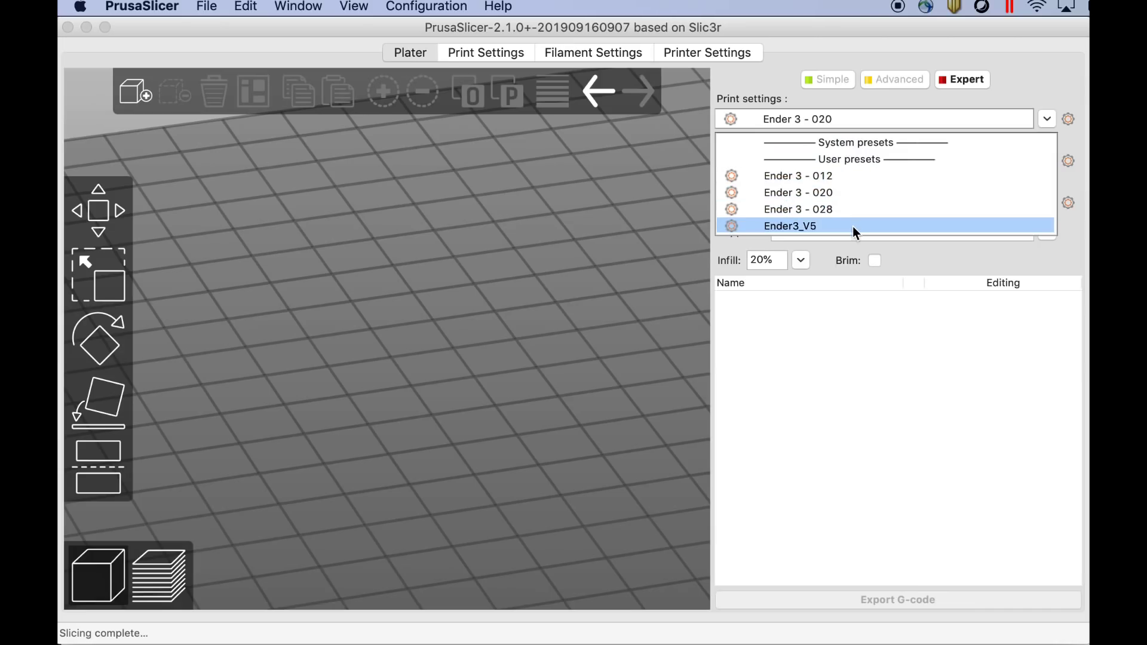
left_click(1048, 117)
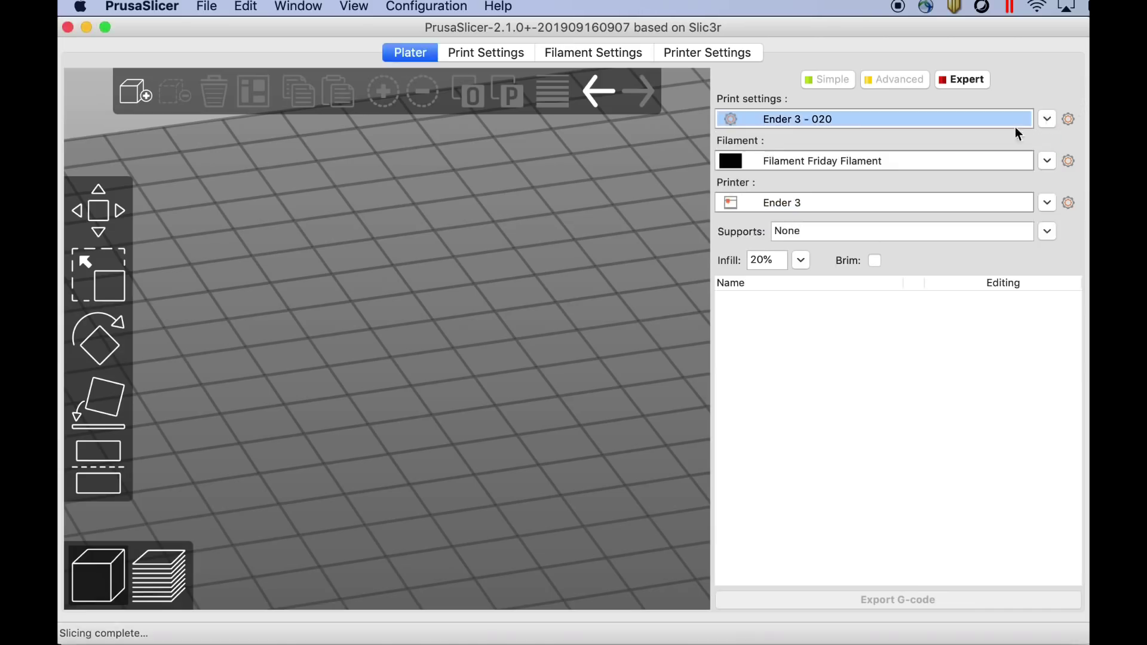
left_click(1046, 163)
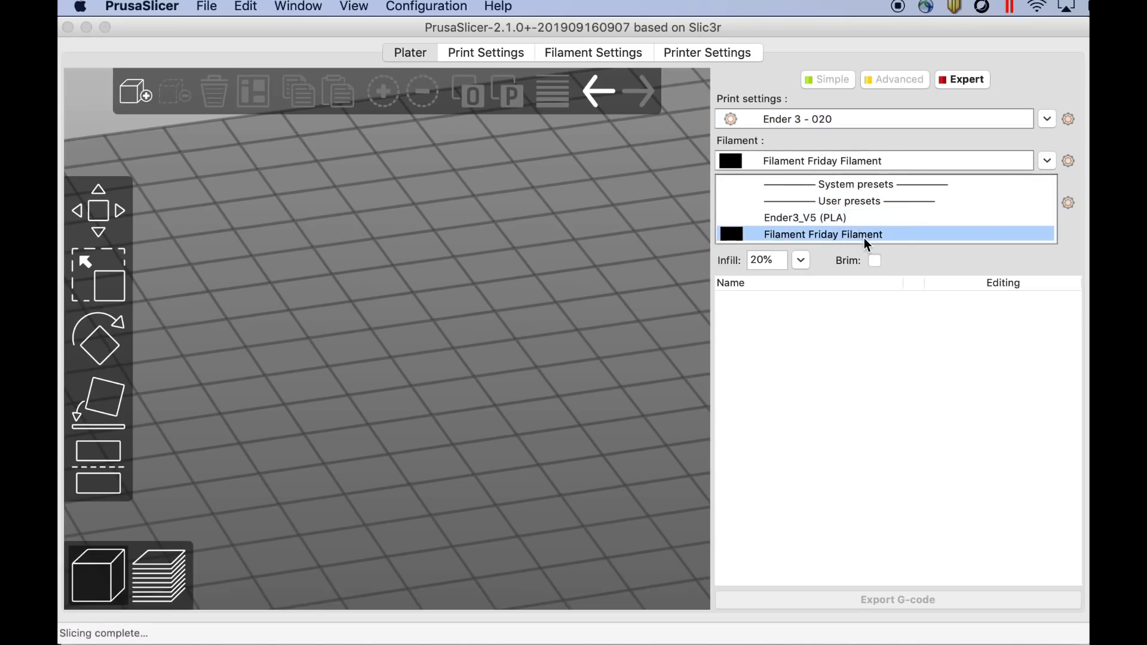
left_click(1068, 160)
left_click(1048, 203)
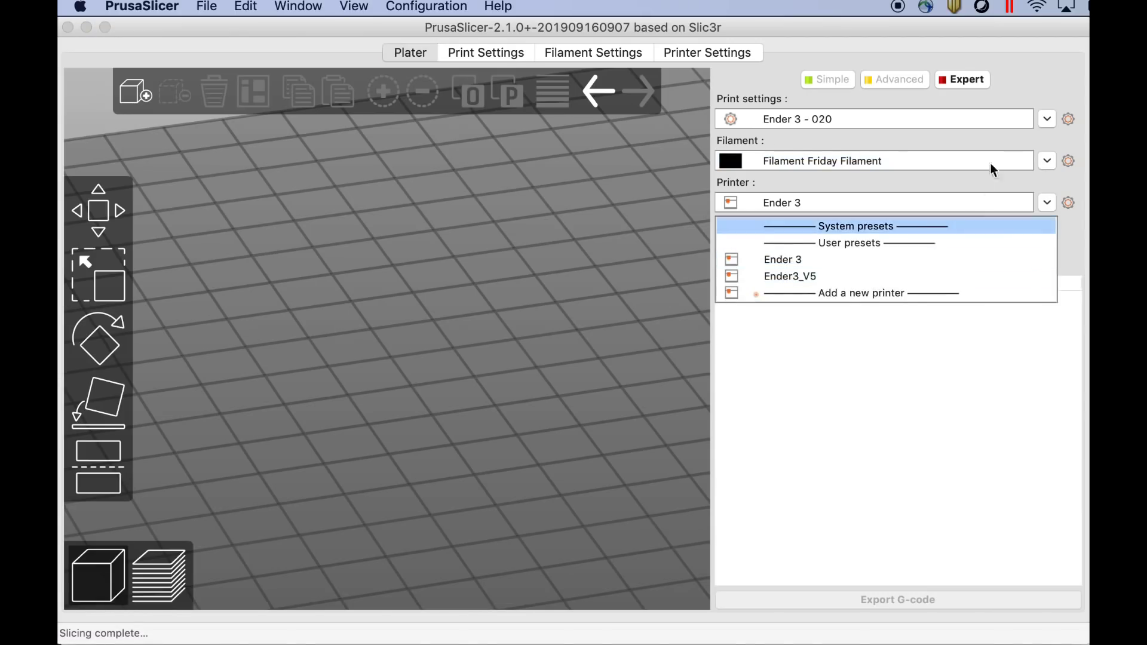
left_click(1016, 94)
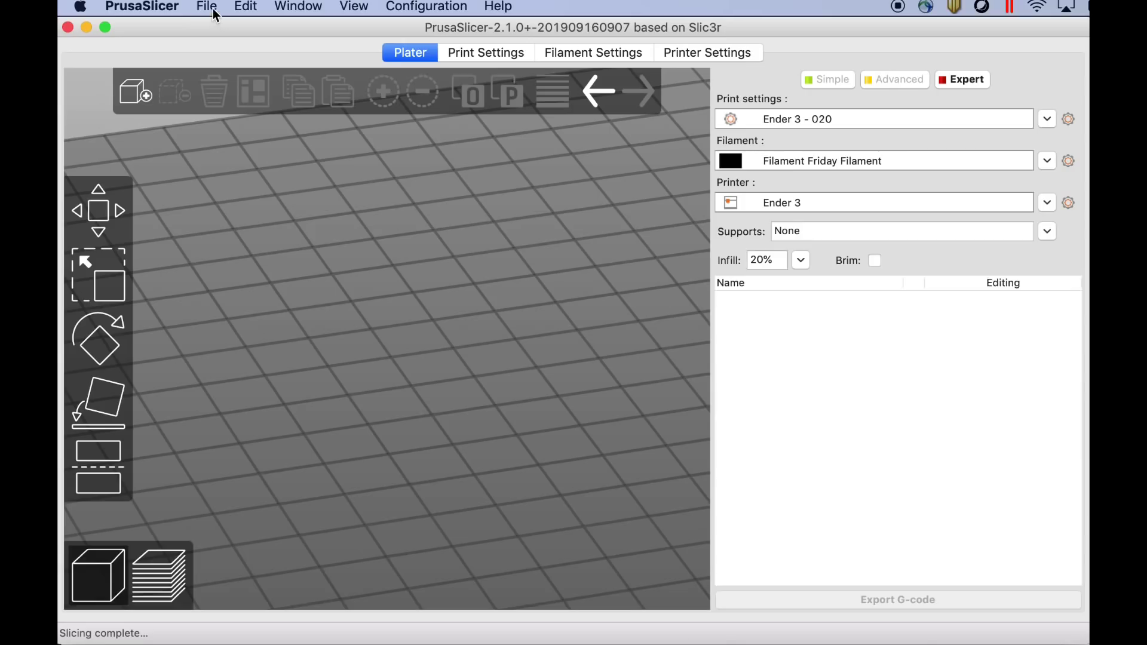
Import CHEP_PrusaSlicer_config_bundle.ini as a config bundle and confirm the 8 imported presets
left_click(212, 11)
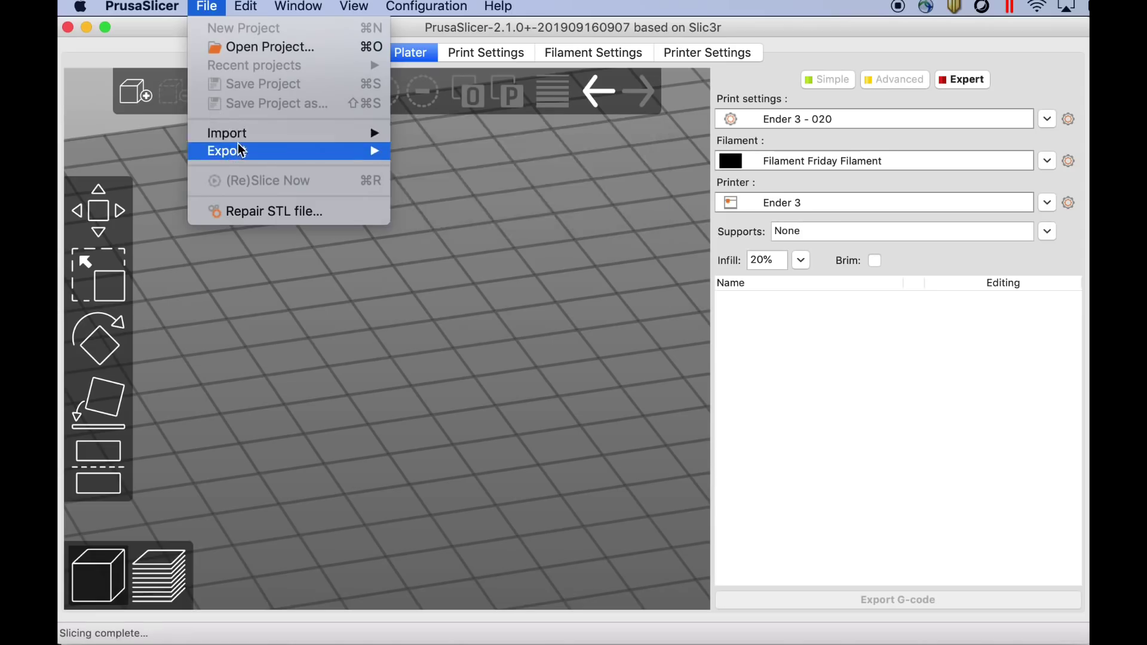
mouse_move(236, 132)
left_click(467, 219)
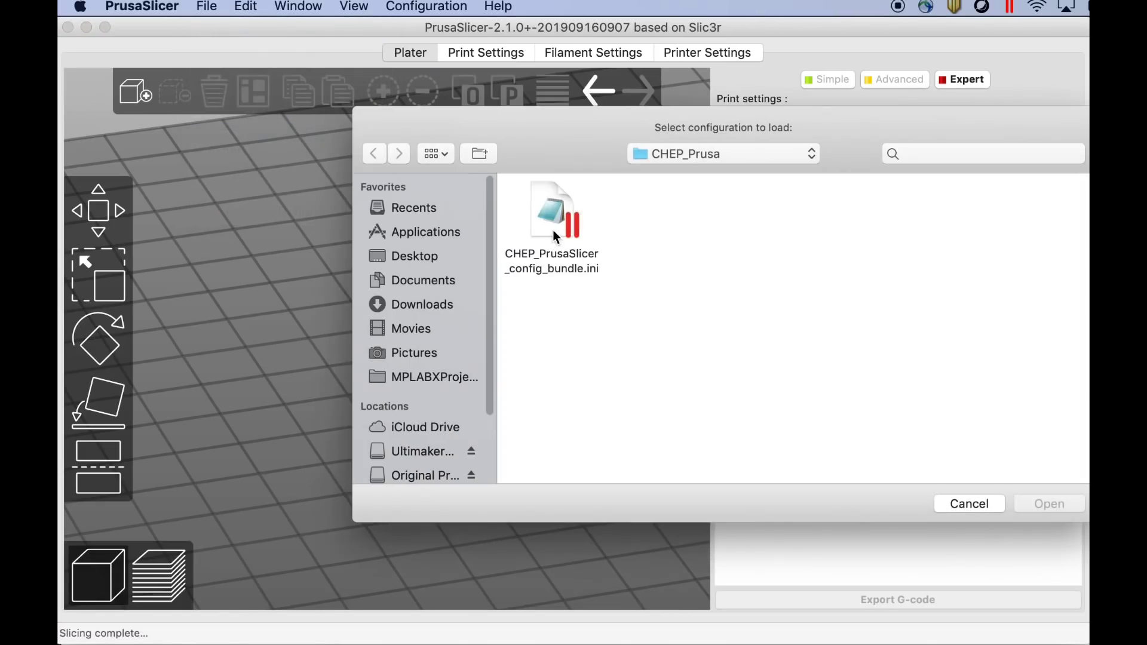
left_click(556, 228)
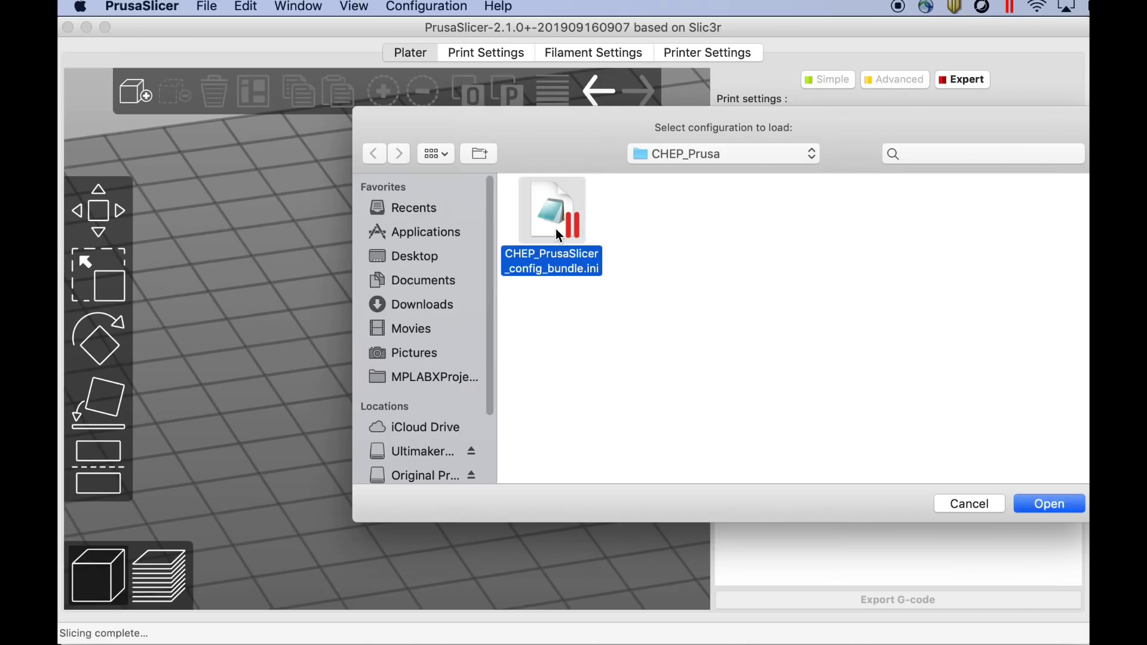
left_click(1060, 506)
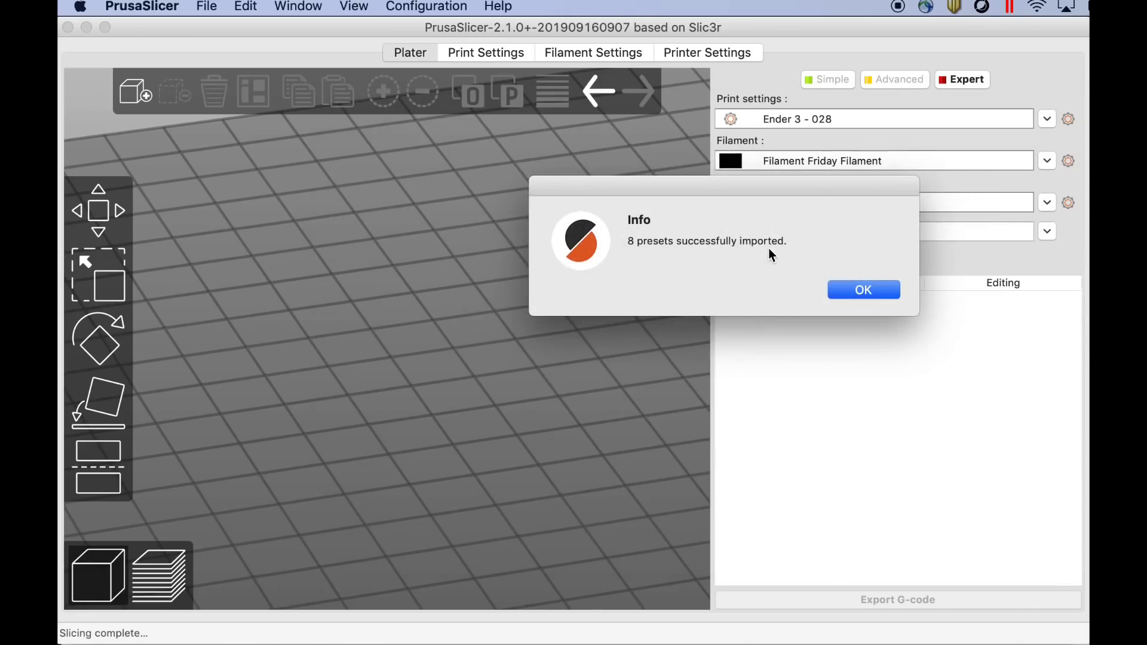
left_click(860, 290)
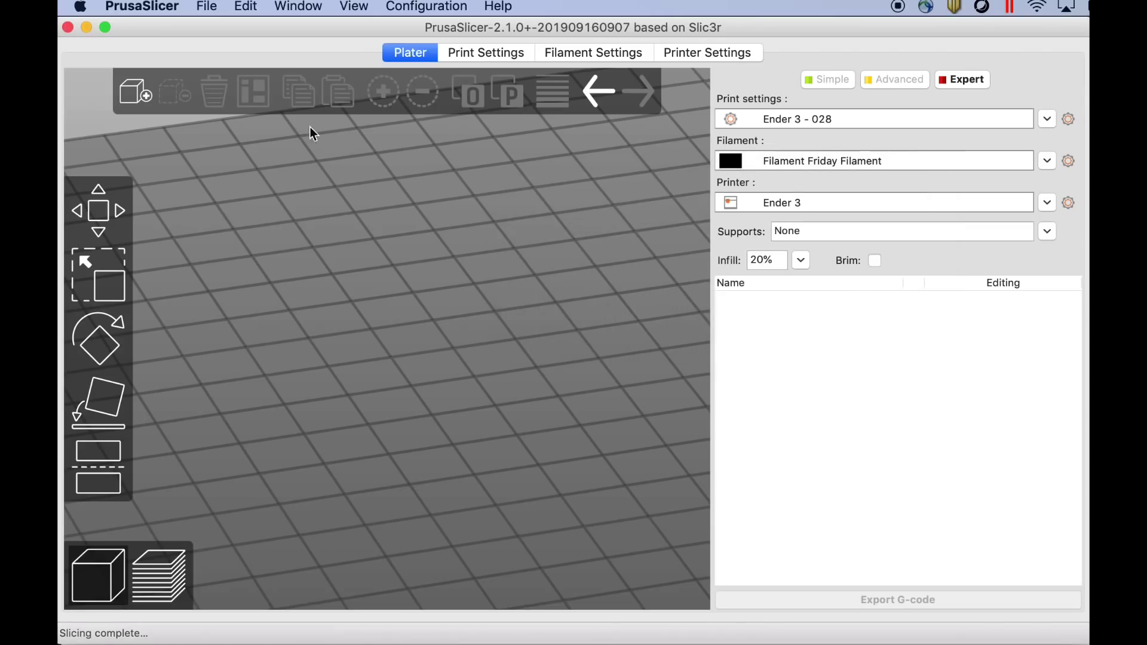
left_click(476, 56)
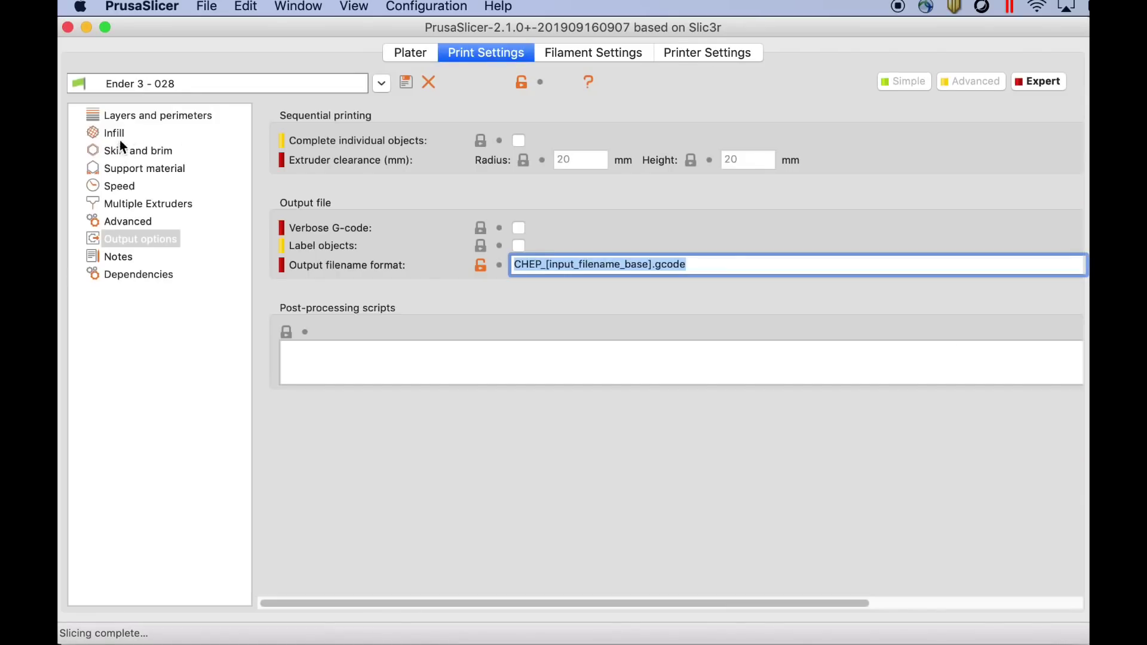
left_click(380, 85)
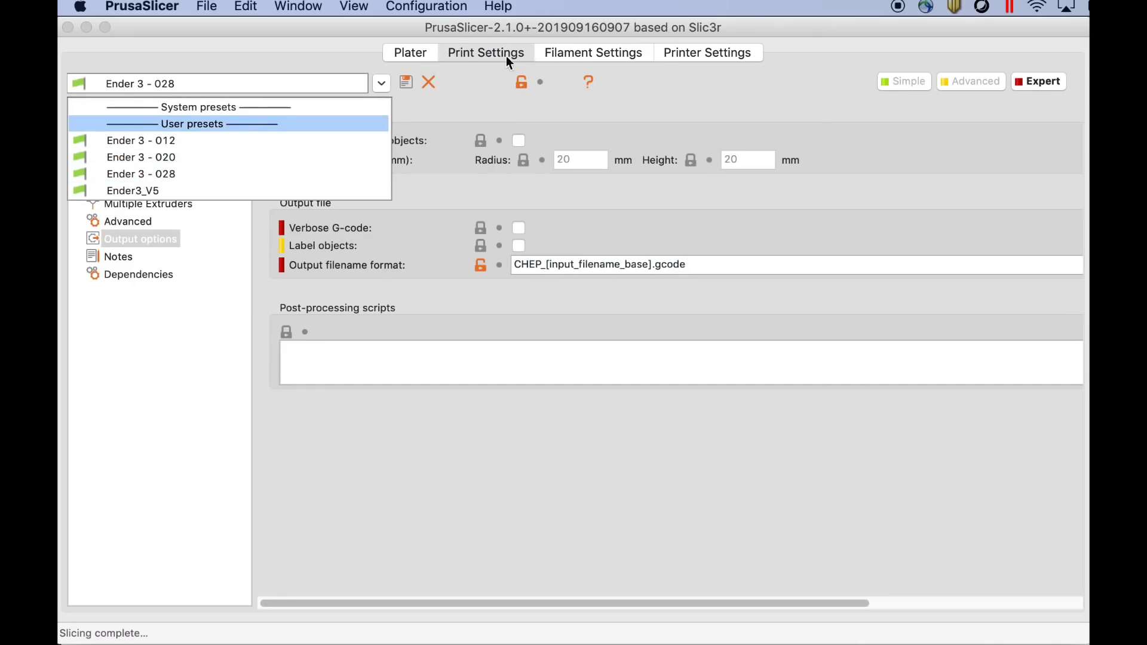
left_click(565, 52)
left_click(571, 52)
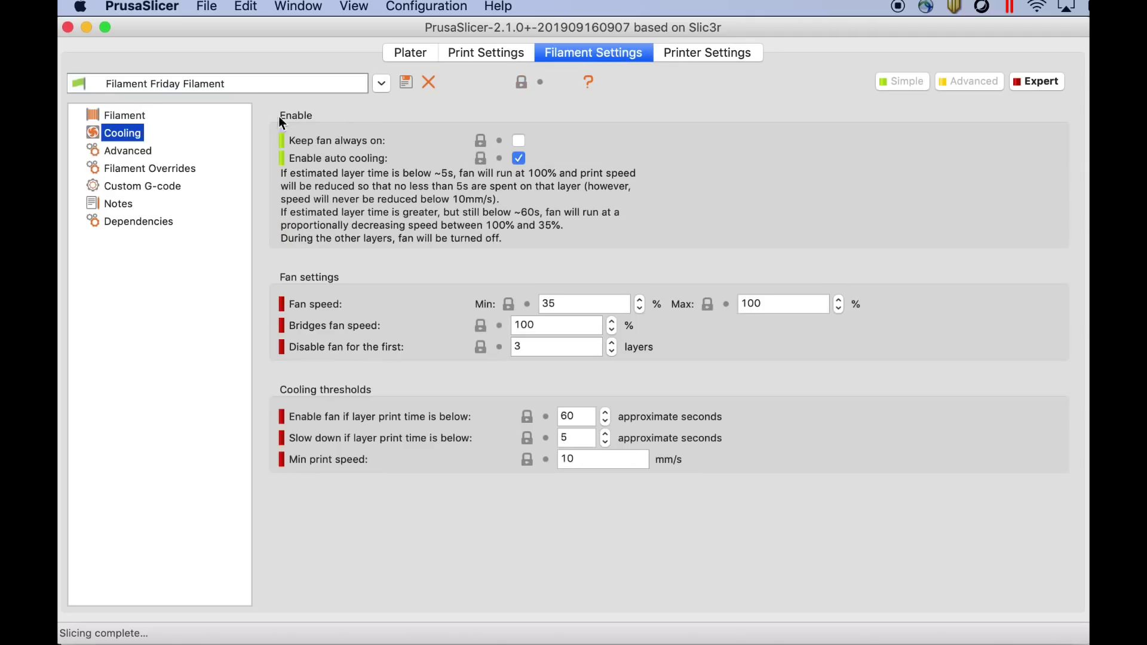
left_click(383, 84)
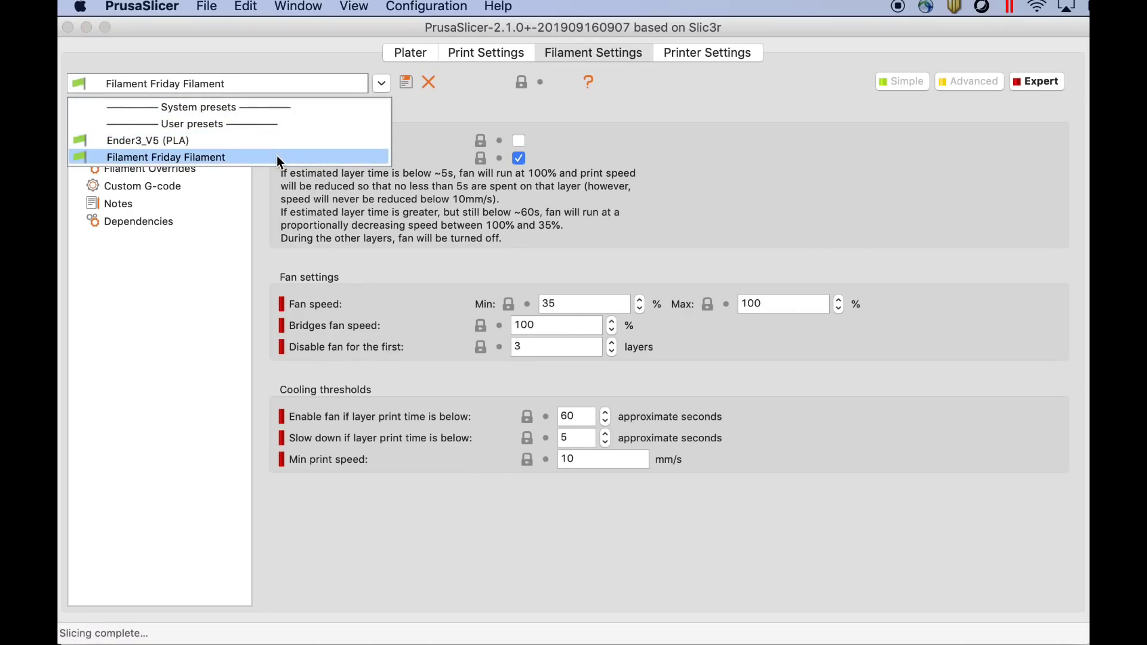
left_click(710, 53)
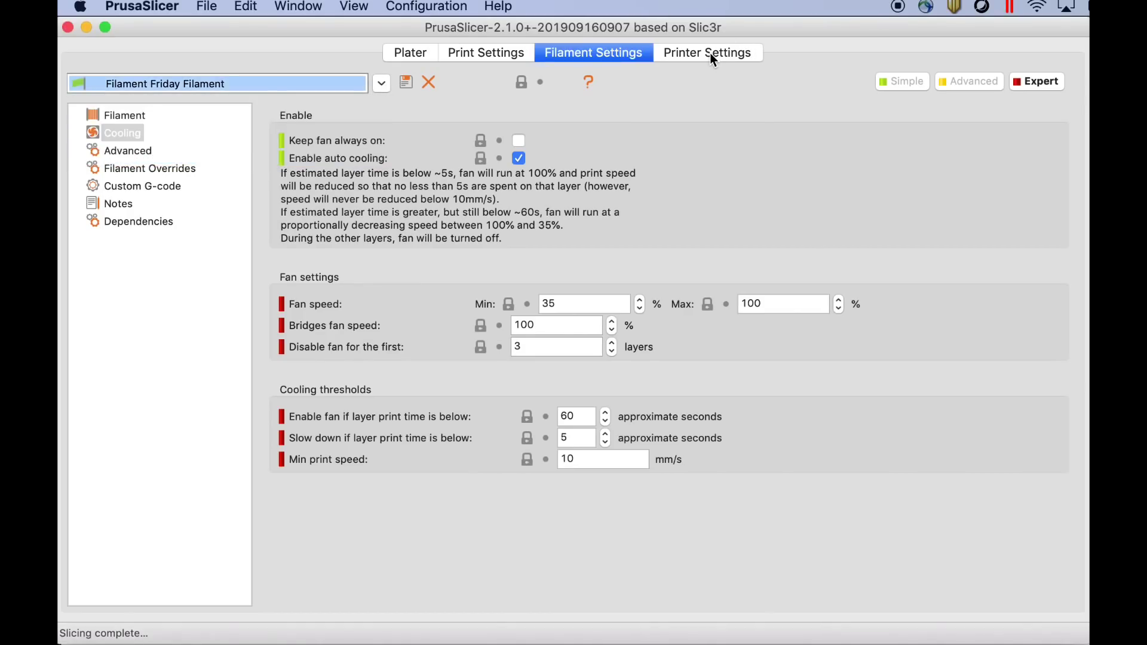
left_click(693, 54)
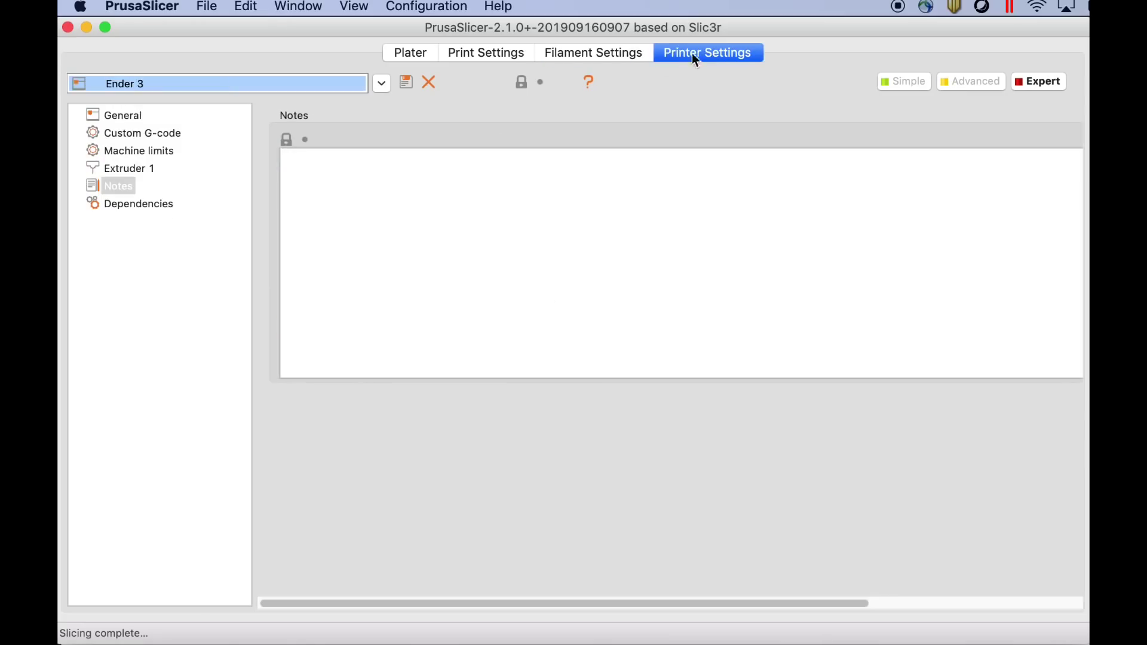
left_click(382, 83)
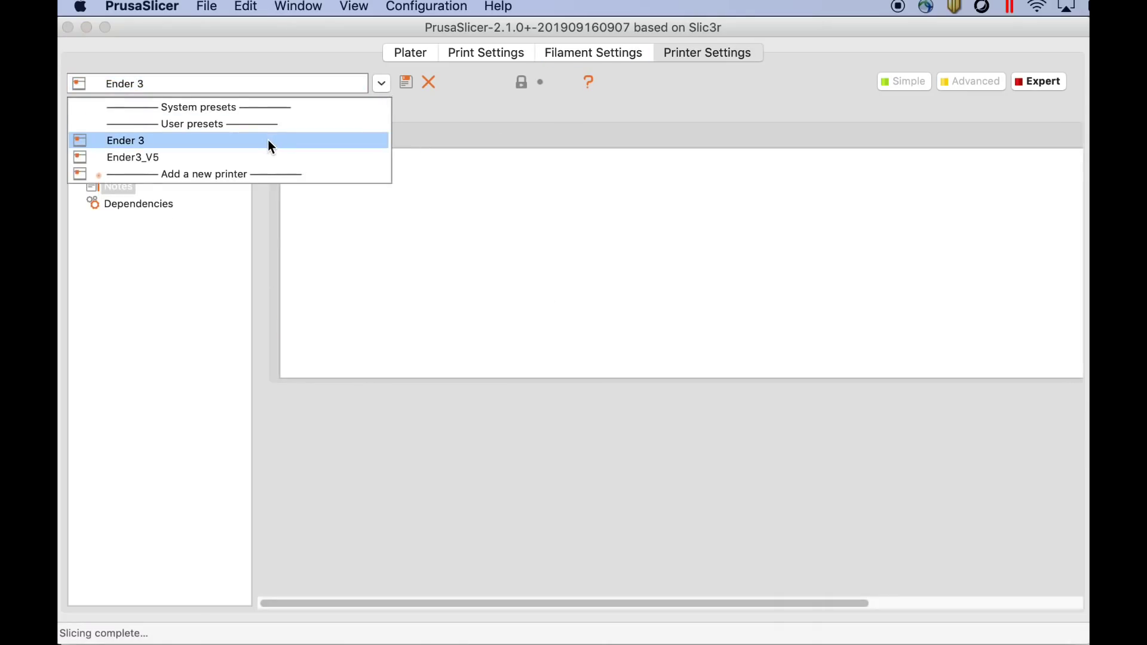
left_click(418, 54)
left_click(408, 53)
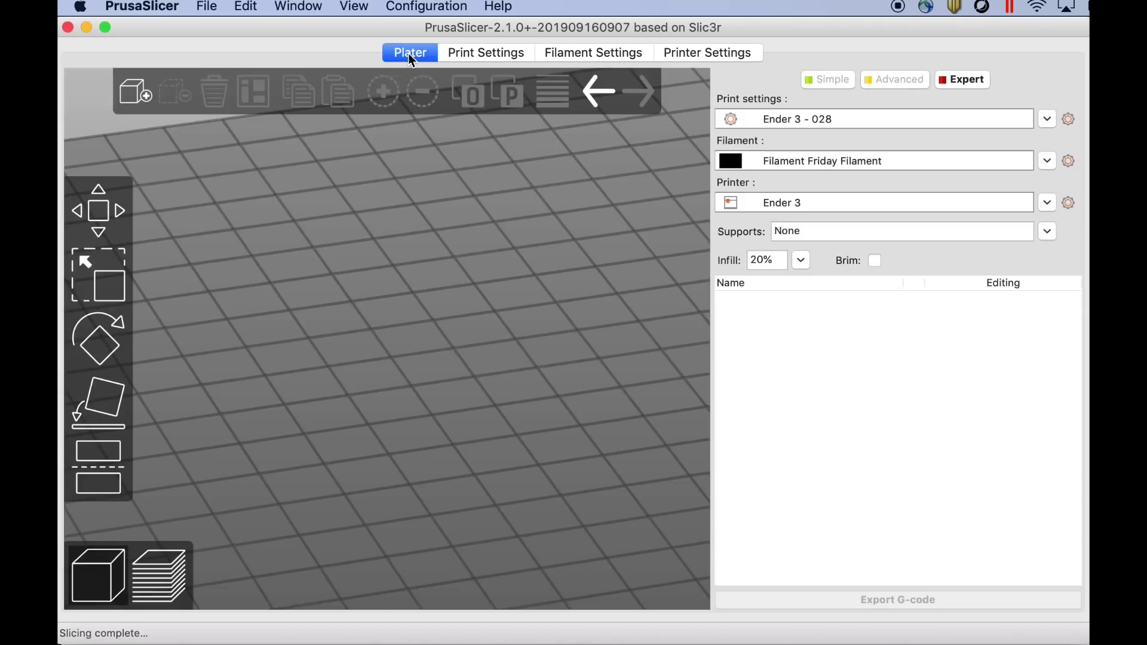
Import CHEPCalibrationCube.stl onto the bed as a 20 mm cube at 110, 110
left_click(207, 7)
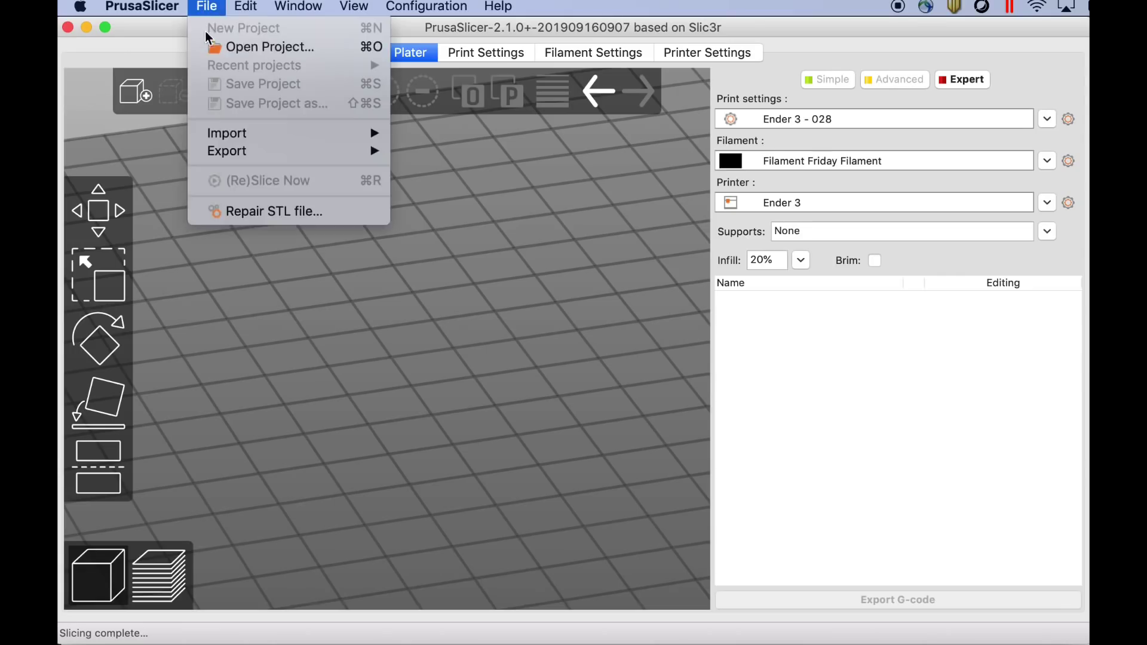
mouse_move(227, 134)
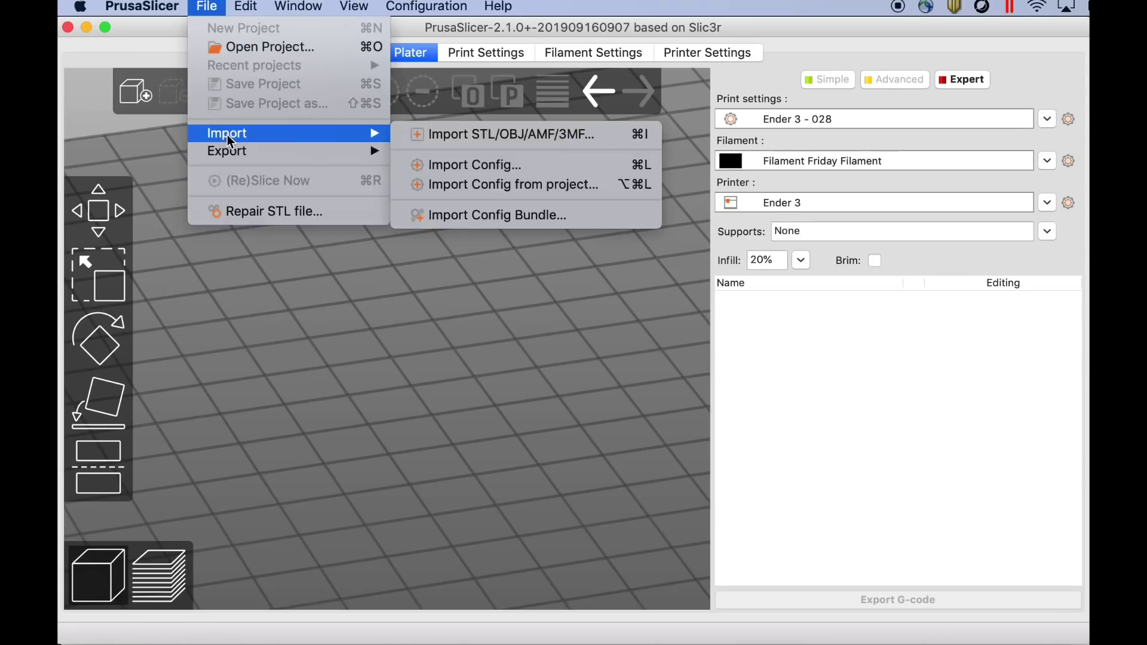
left_click(484, 140)
left_click(1008, 234)
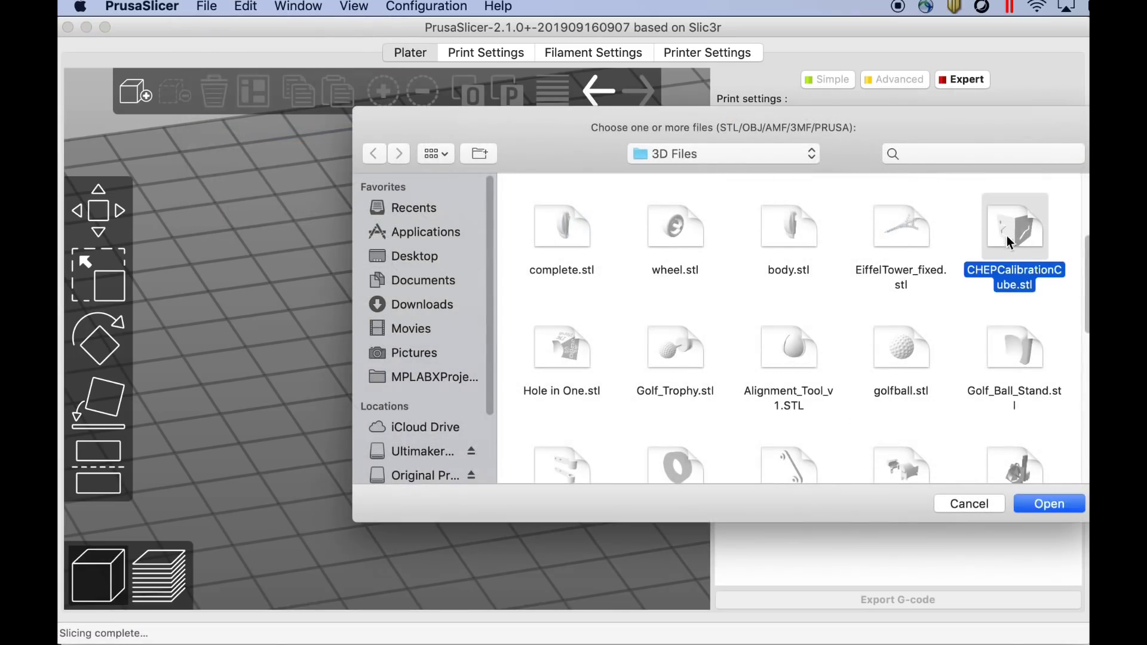
left_click(1037, 503)
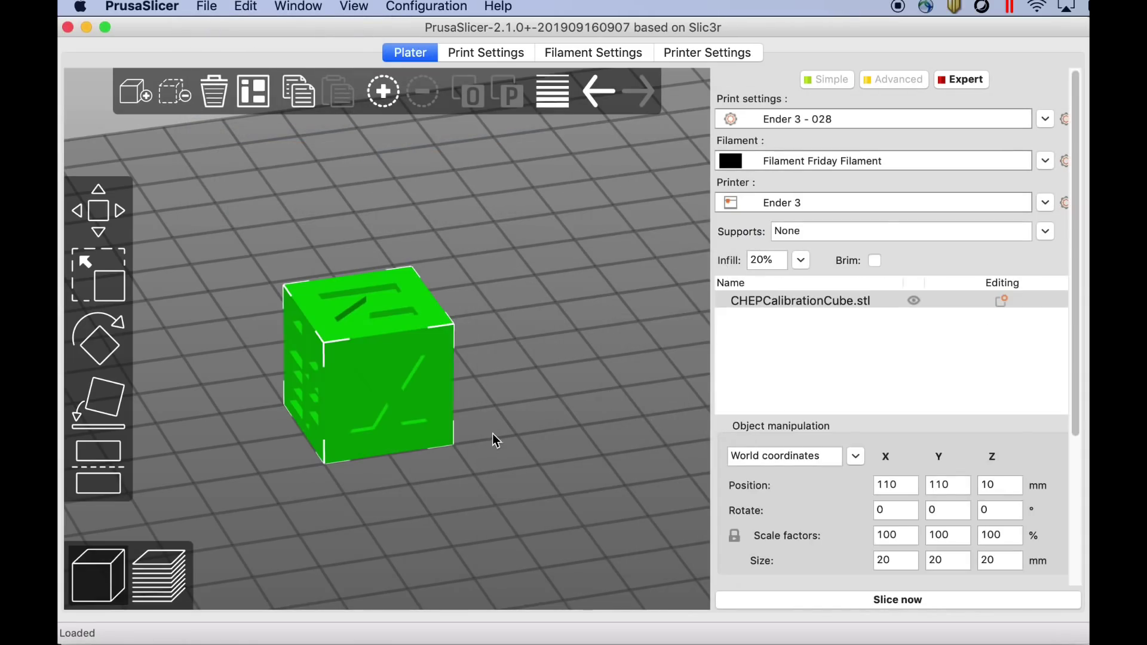
scroll(512, 422, "down", 5)
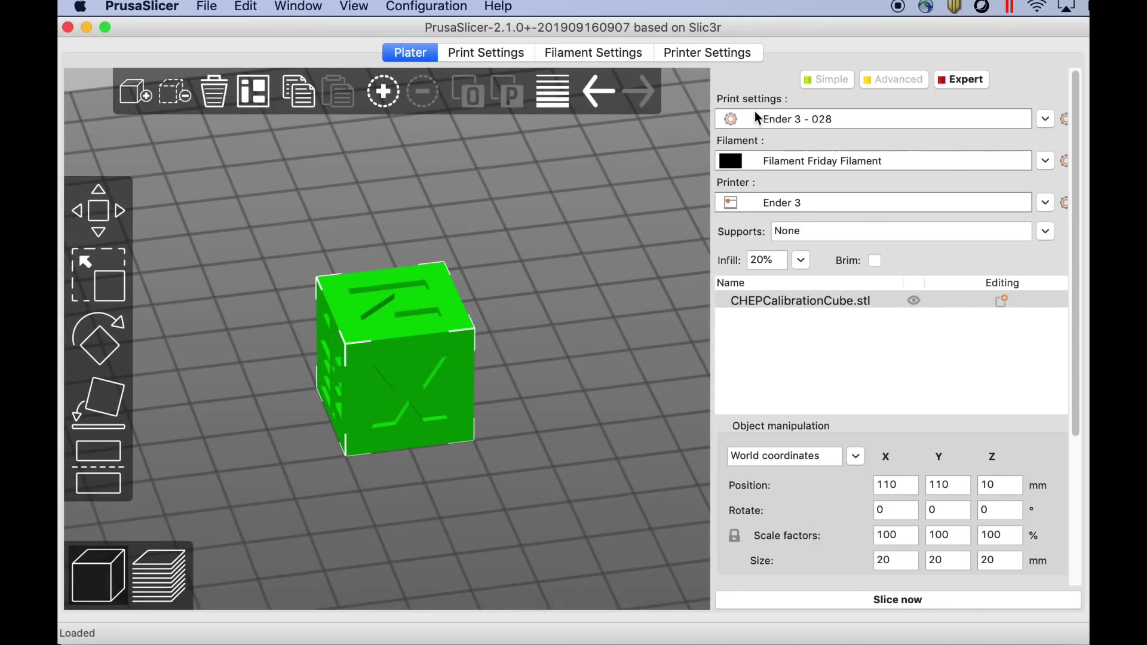
Open the Ender 3 - 028 print profile's Speed page and select the 60 mm/s perimeter speed
left_click(461, 57)
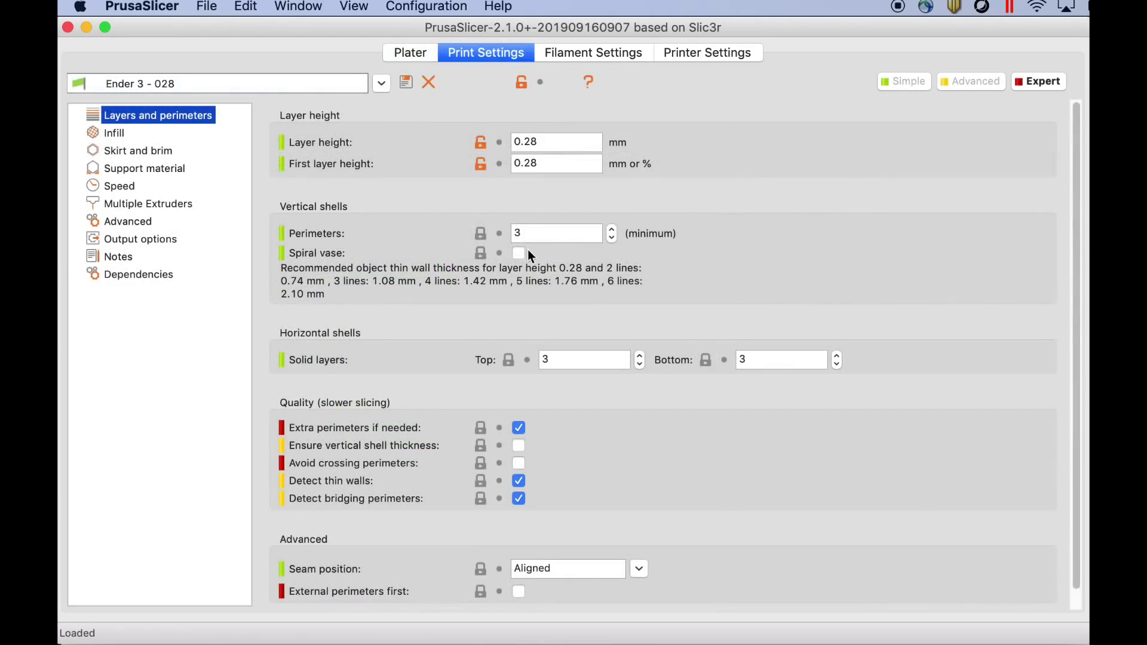
left_click(118, 134)
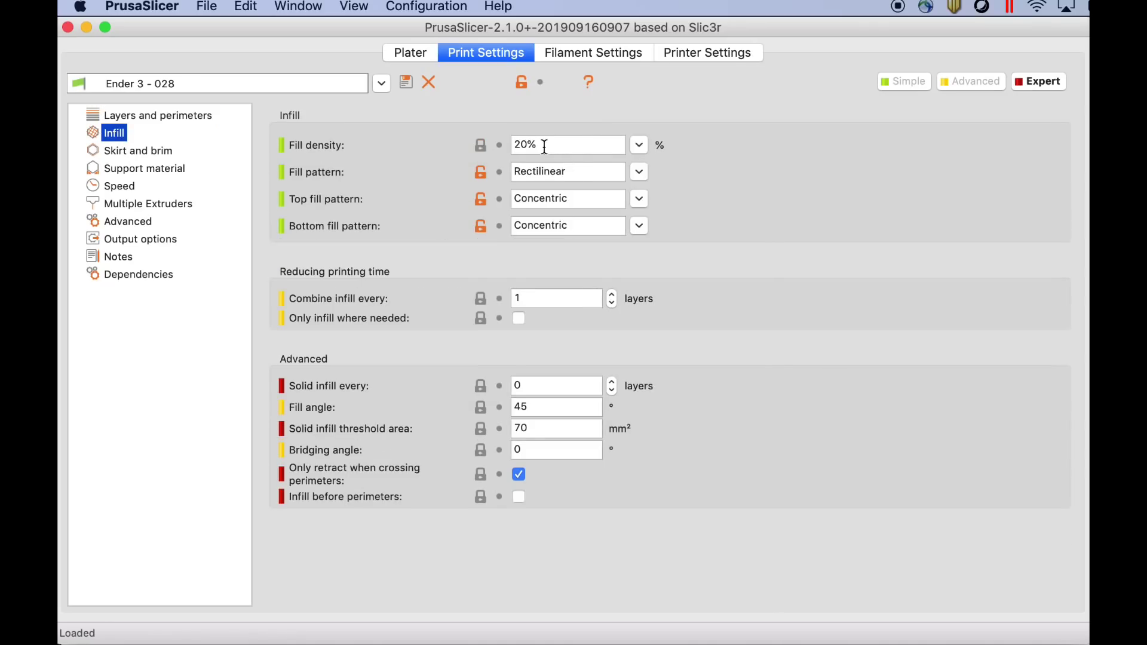
left_click(123, 187)
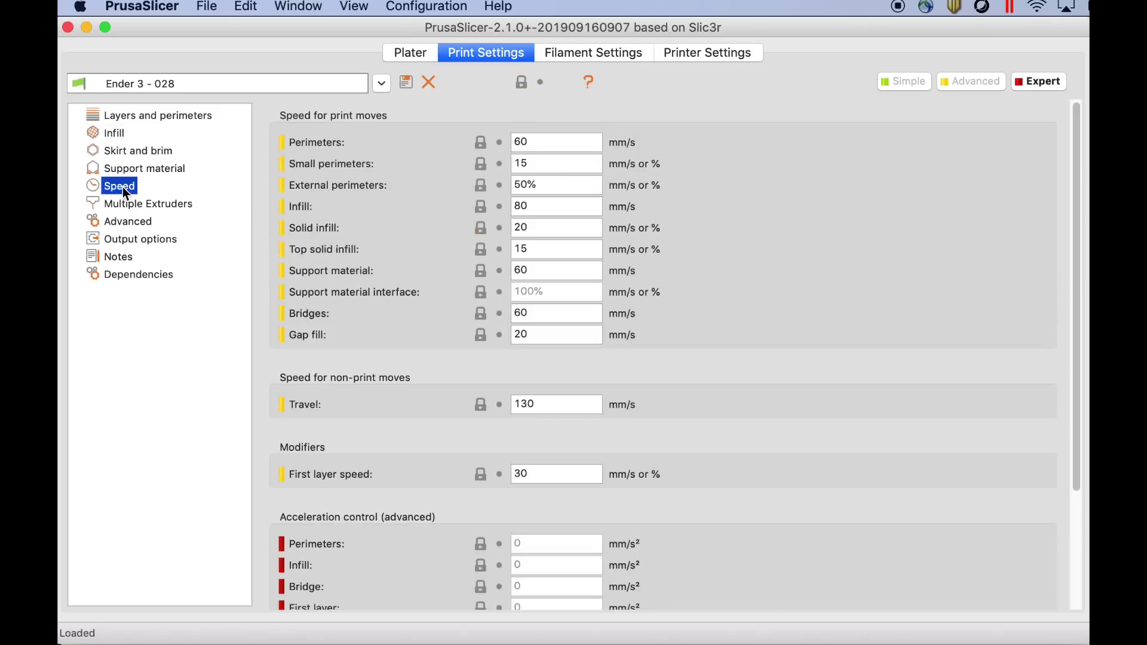
double_click(531, 143)
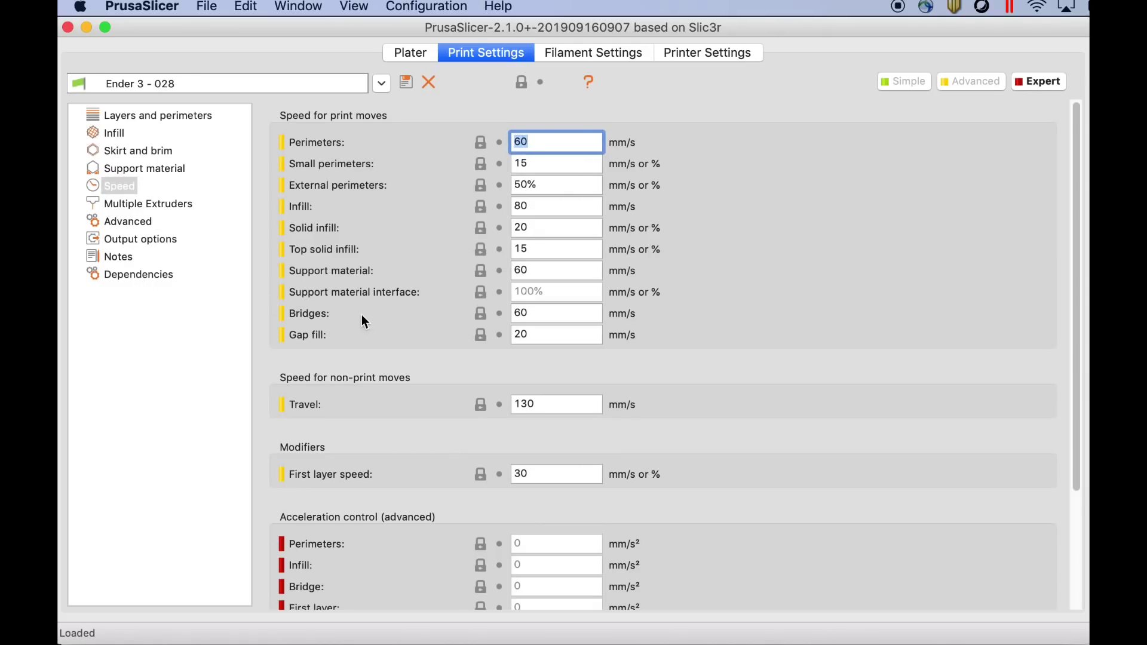
Check the filament's 205 °C extruder and 50 °C bed temperatures and cooling, then the printer's general page
left_click(579, 53)
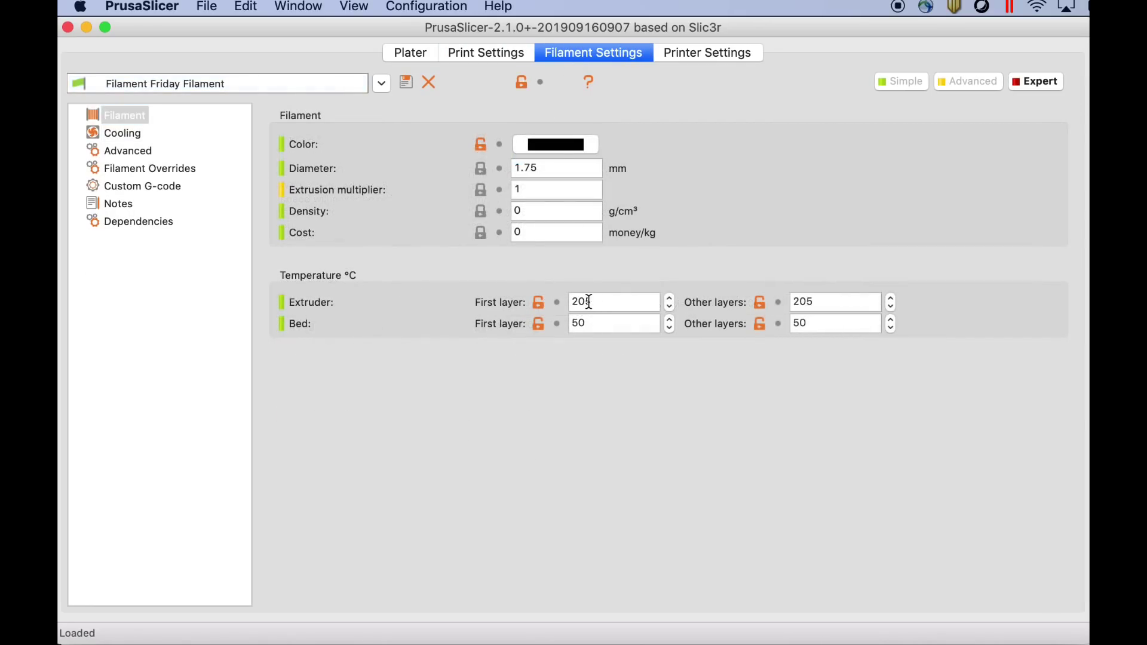
left_click(583, 302)
left_click(591, 325)
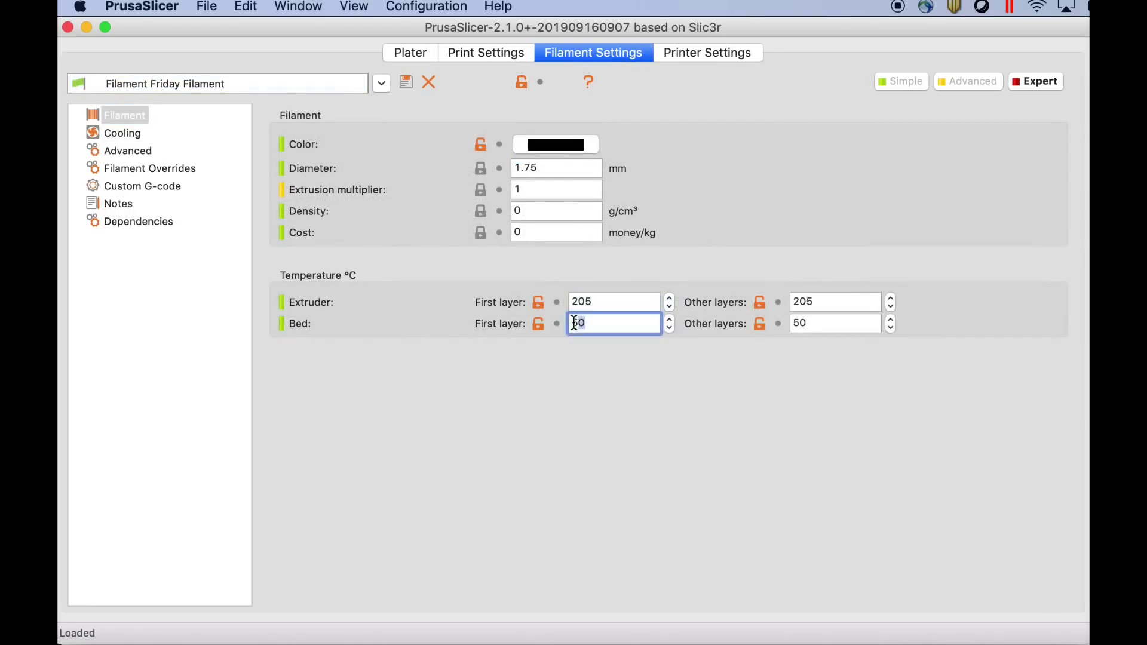
left_click(803, 302)
left_click(813, 324)
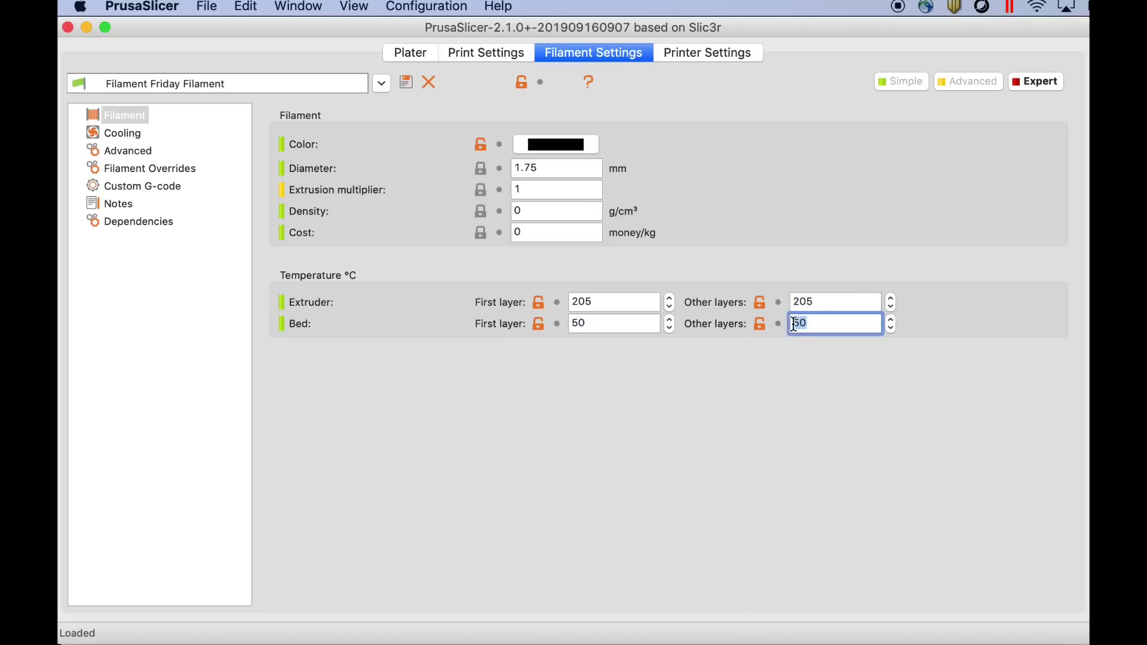
left_click(123, 133)
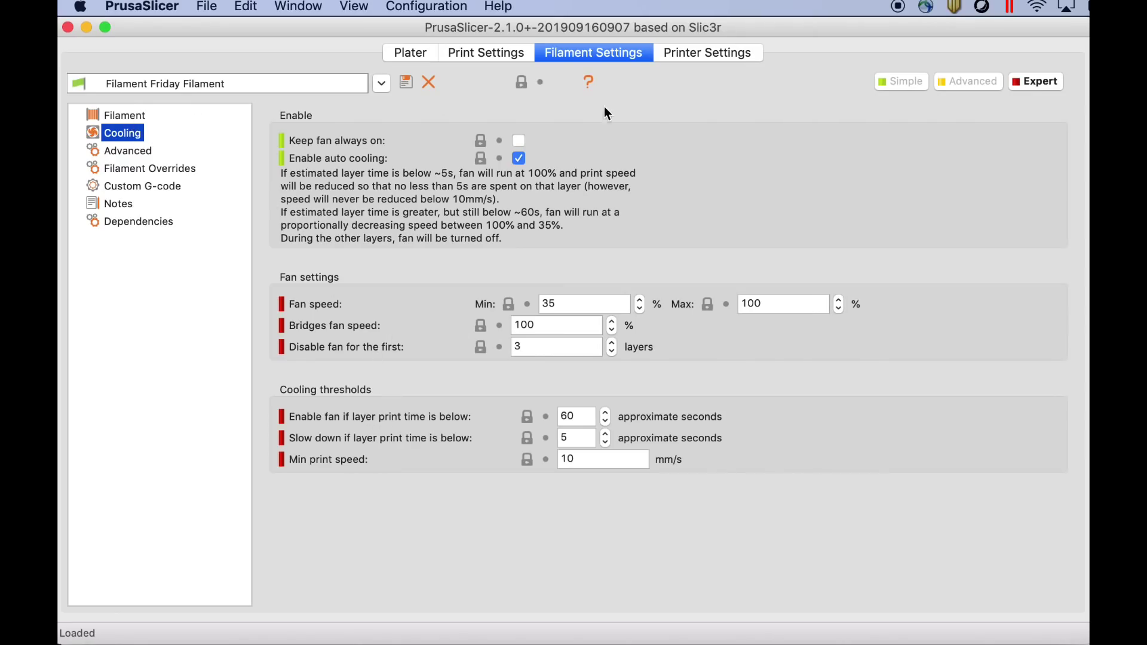
left_click(695, 57)
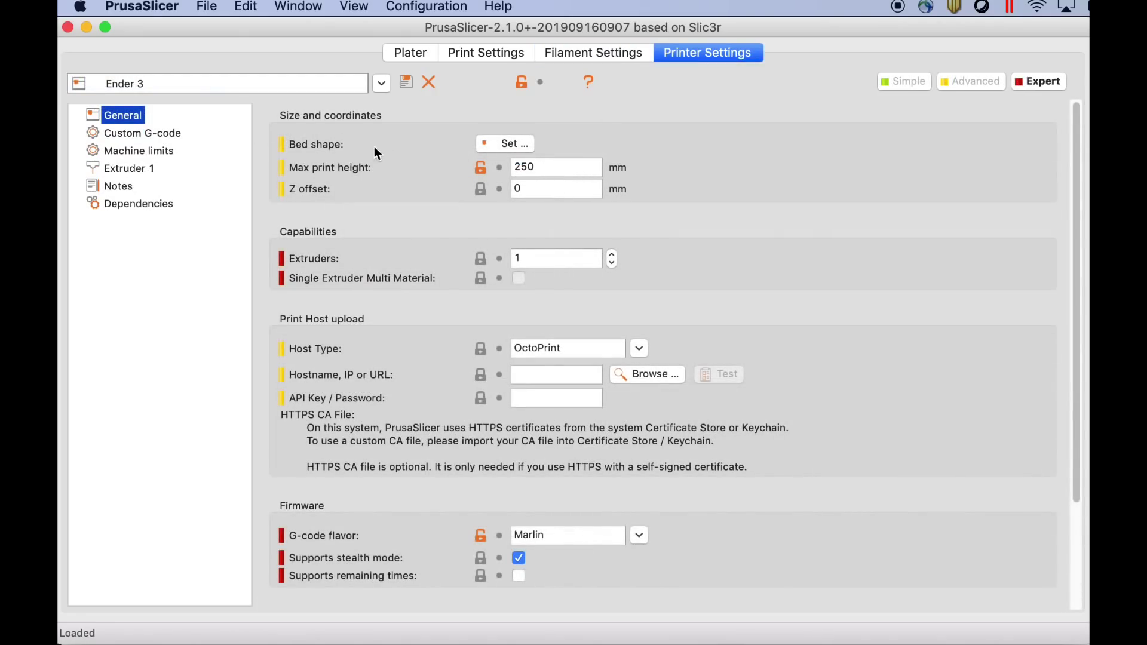
Confirm the 220 × 220 mm bed shape, then scroll through the Ender 3 start and end G-code
left_click(494, 145)
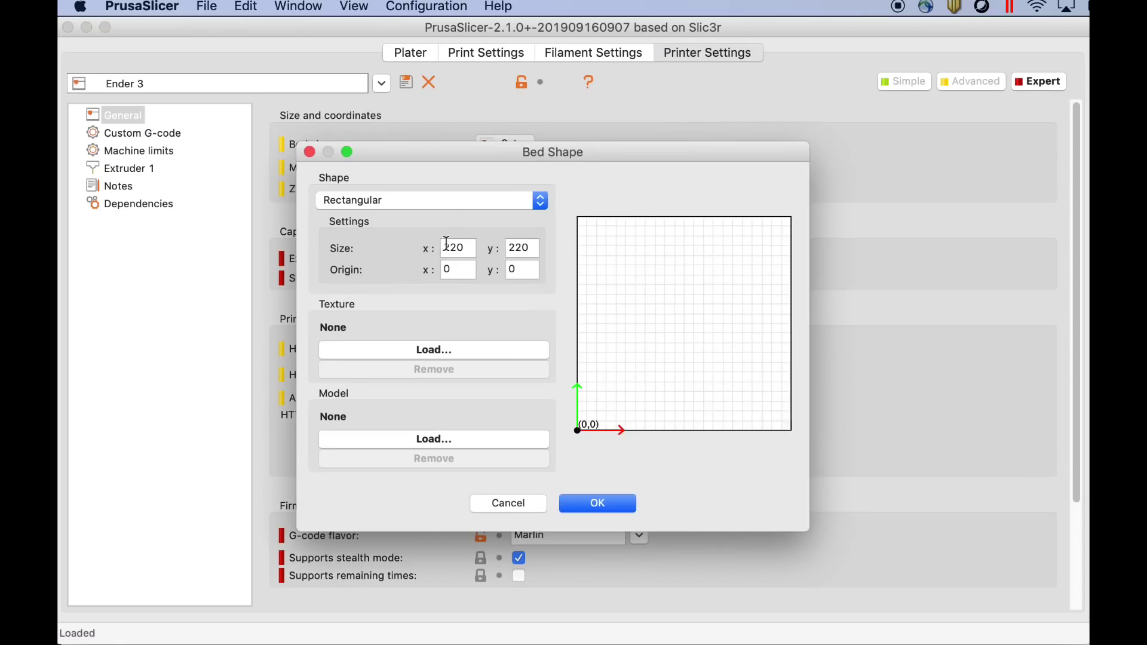
left_click(600, 505)
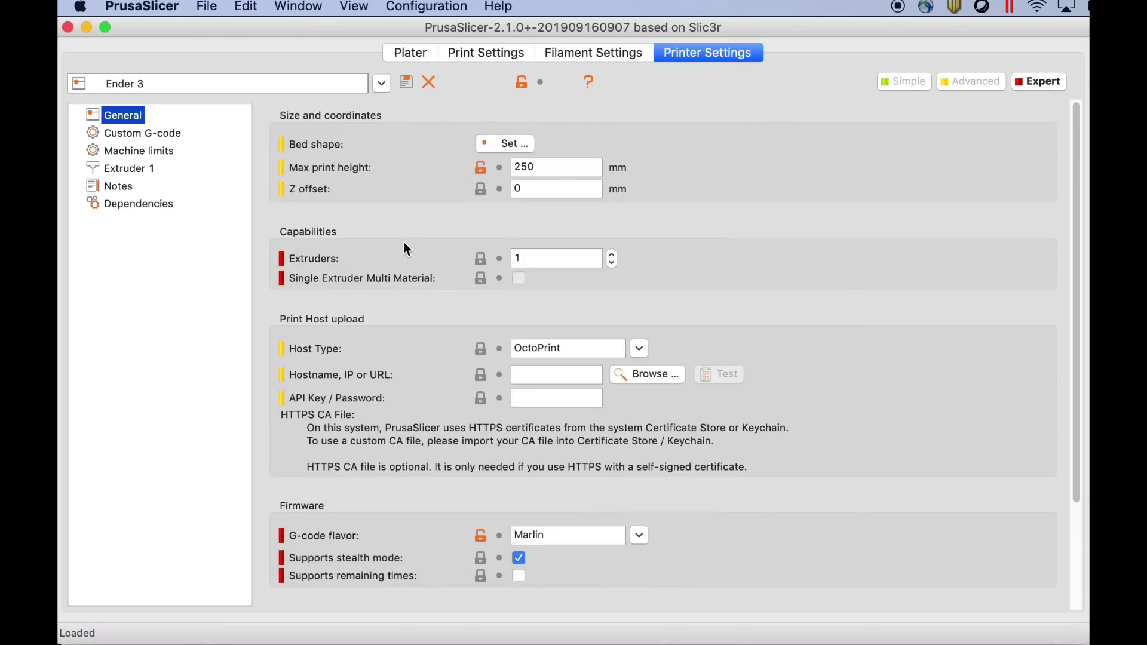
left_click(171, 134)
scroll(425, 227, "up", 3)
scroll(417, 215, "down", 2)
scroll(417, 215, "down", 1)
scroll(444, 458, "down", 1)
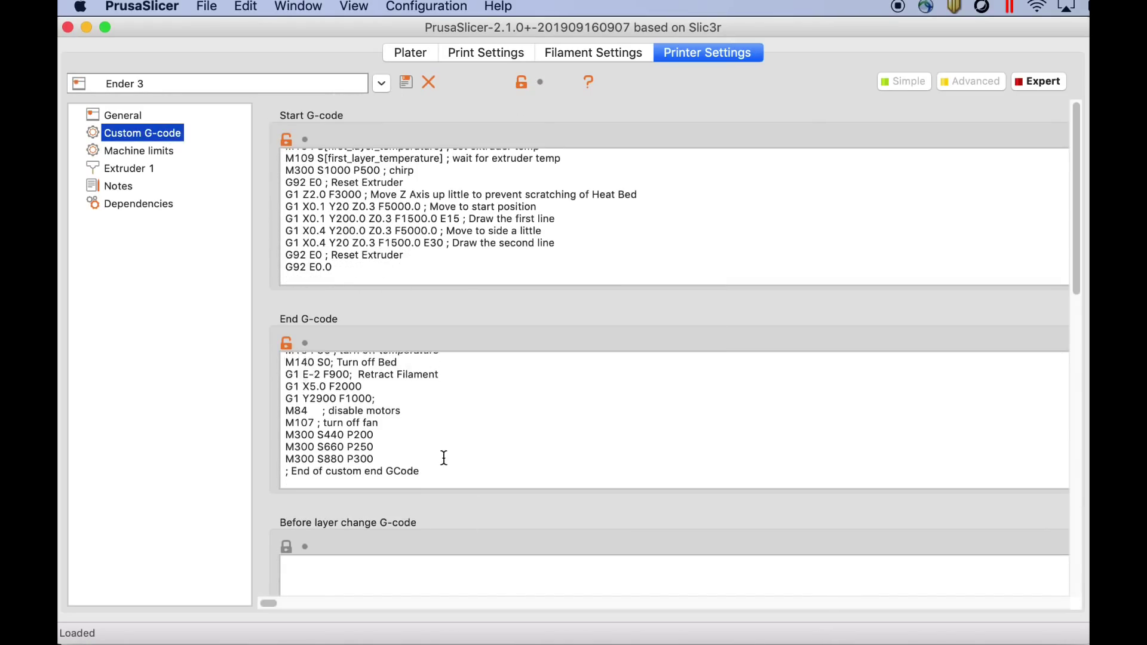
scroll(443, 458, "up", 1)
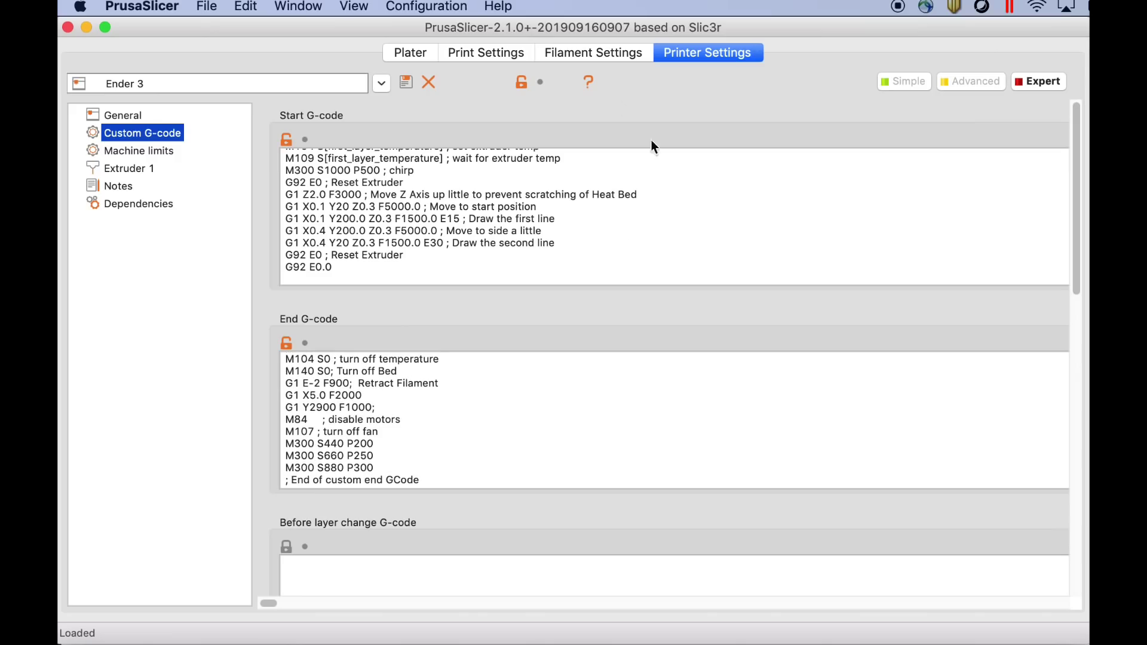
Slice the calibration cube and preview its layers up to layer 47
left_click(414, 52)
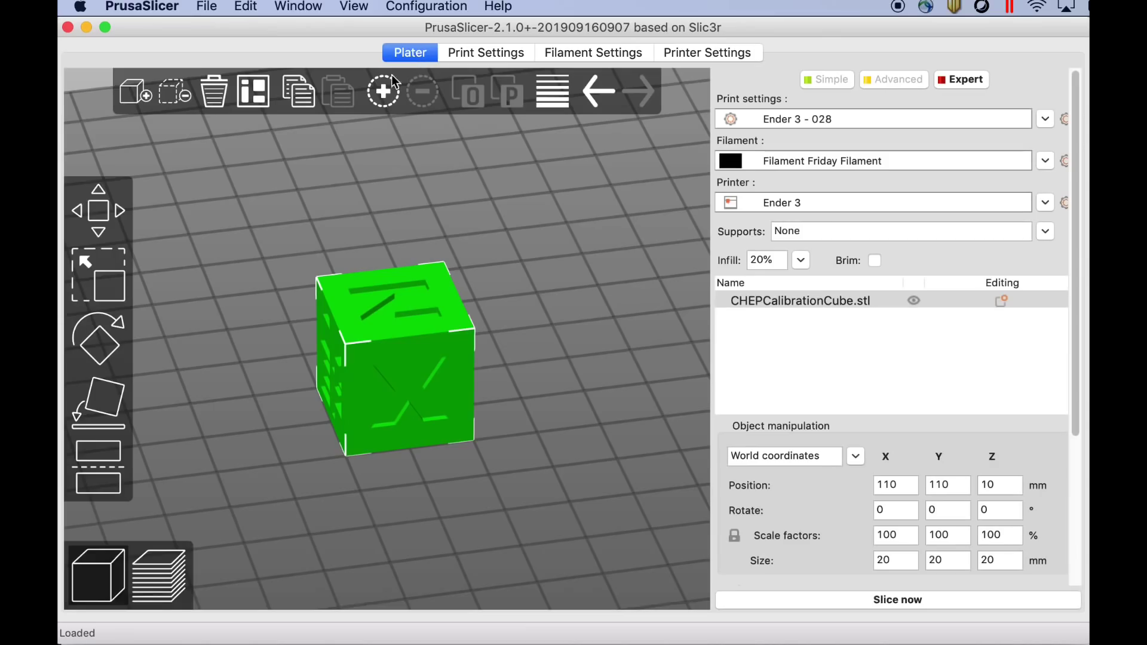
left_click(909, 604)
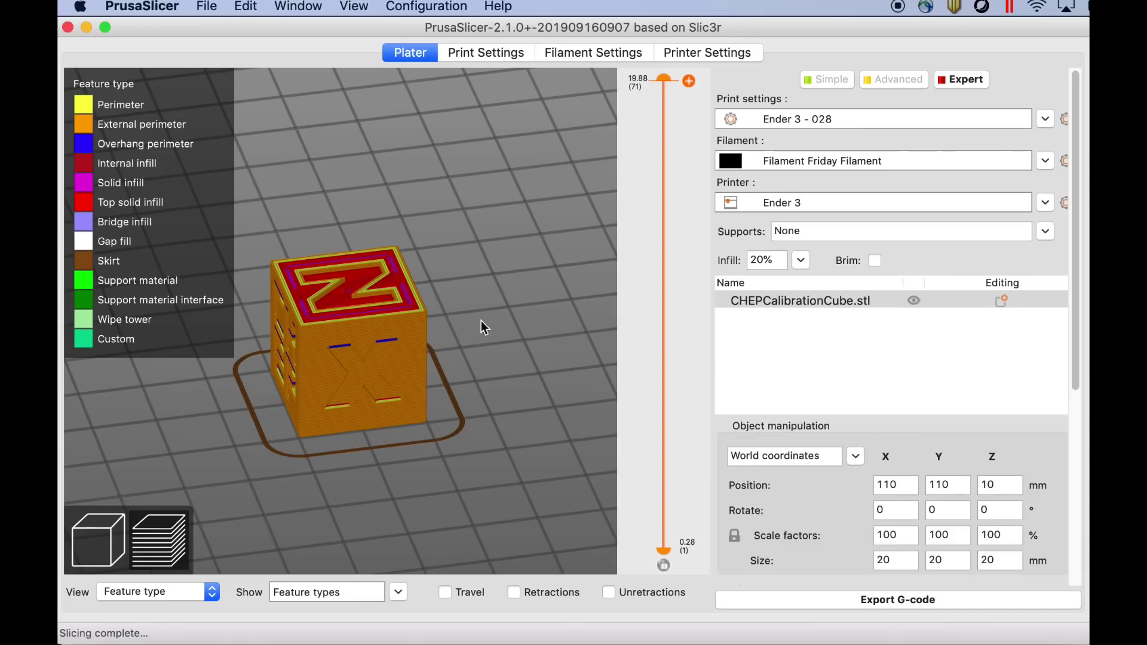
left_click_drag(665, 77, 681, 53)
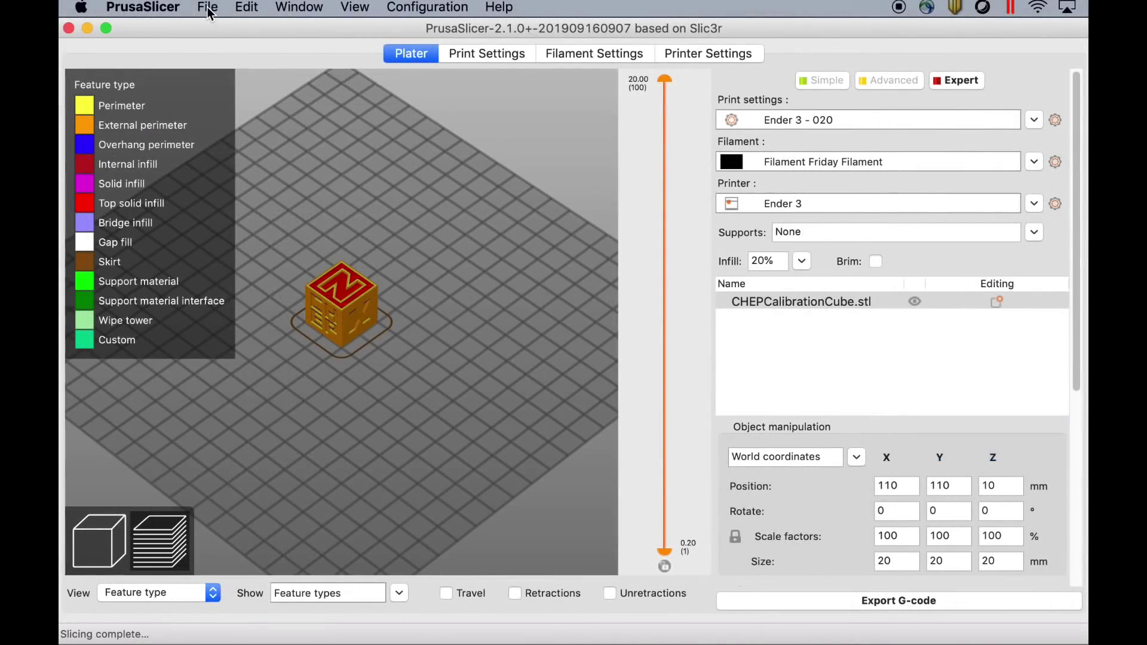
Import Ender3_V5.ini as a config bundle and check the 0 presets imported count
left_click(209, 8)
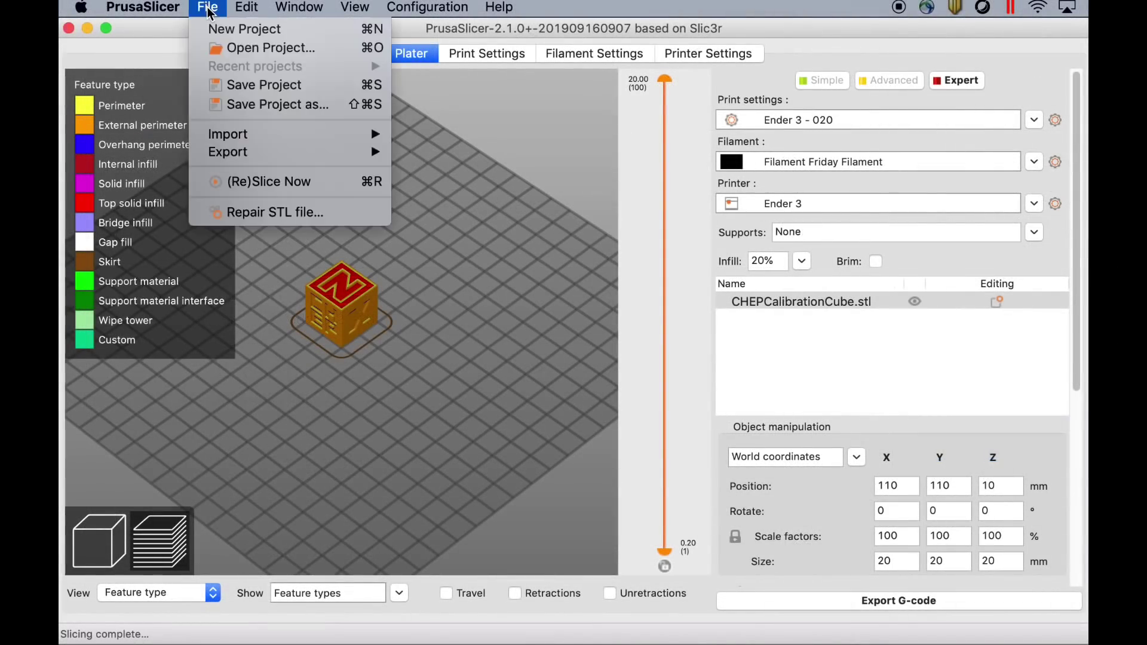
mouse_move(248, 137)
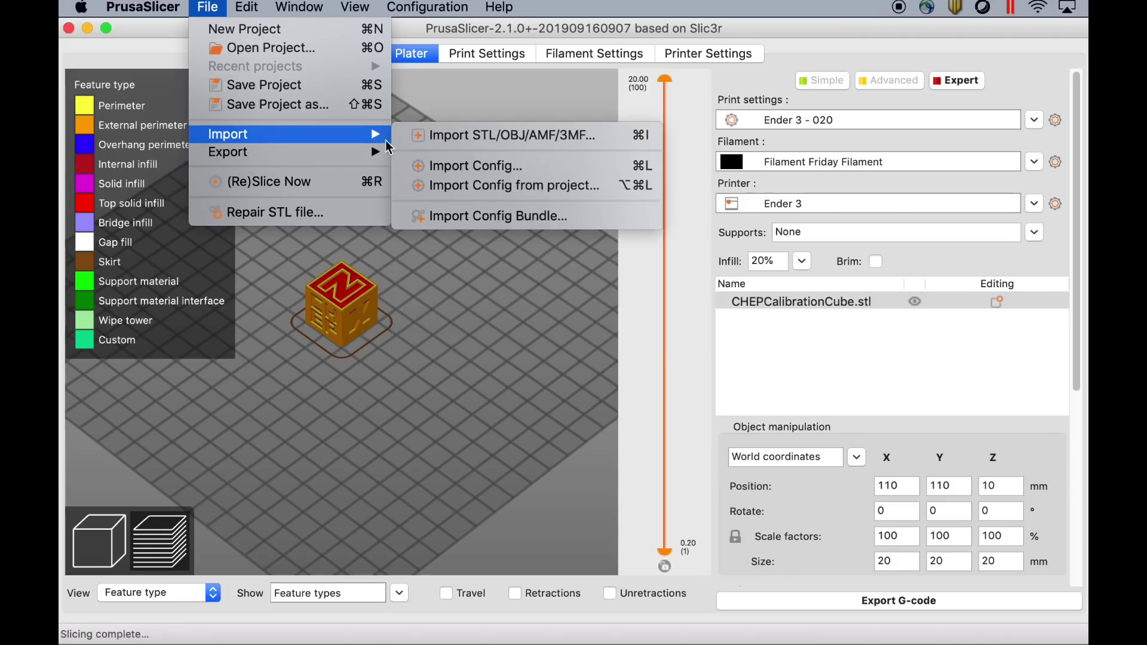
left_click(525, 213)
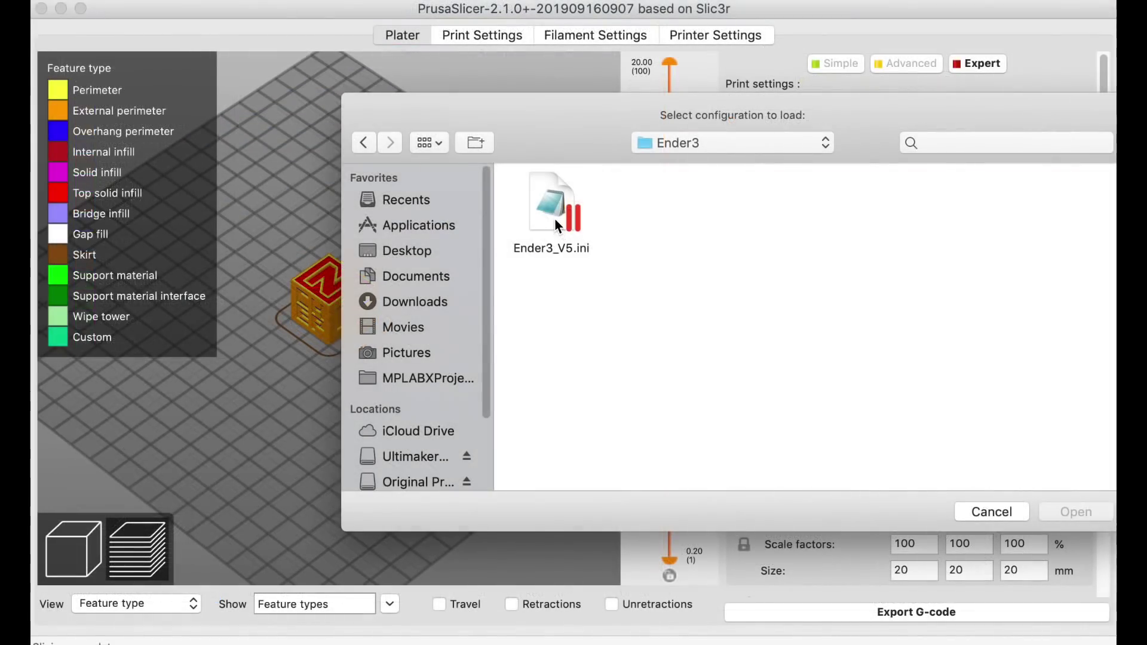
left_click(560, 225)
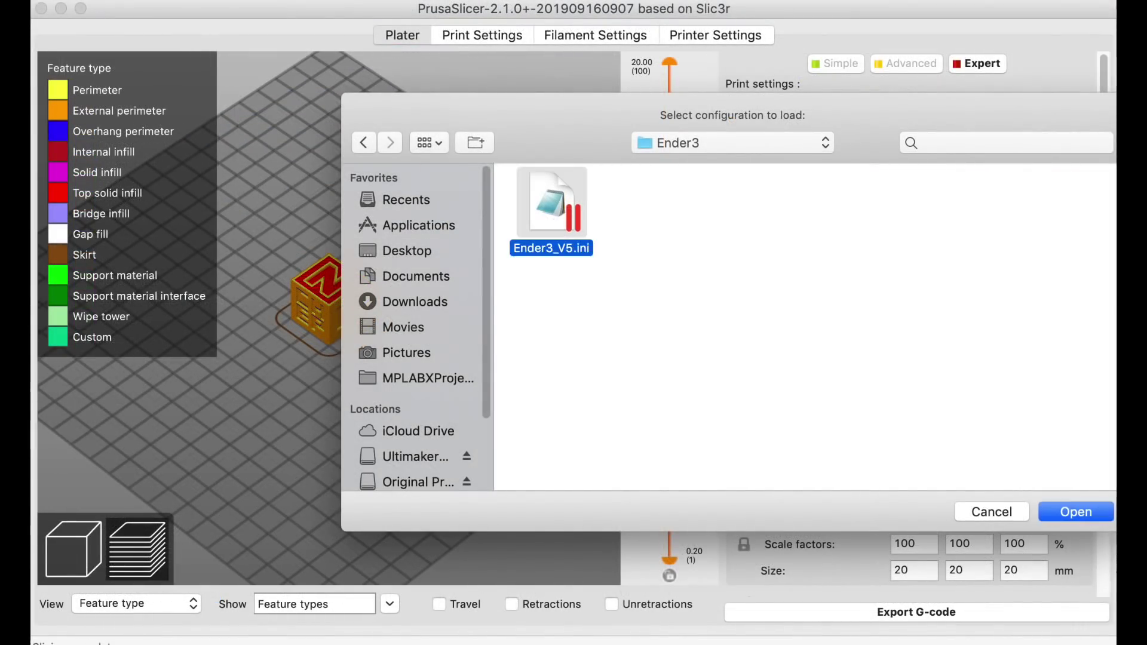
left_click(1073, 512)
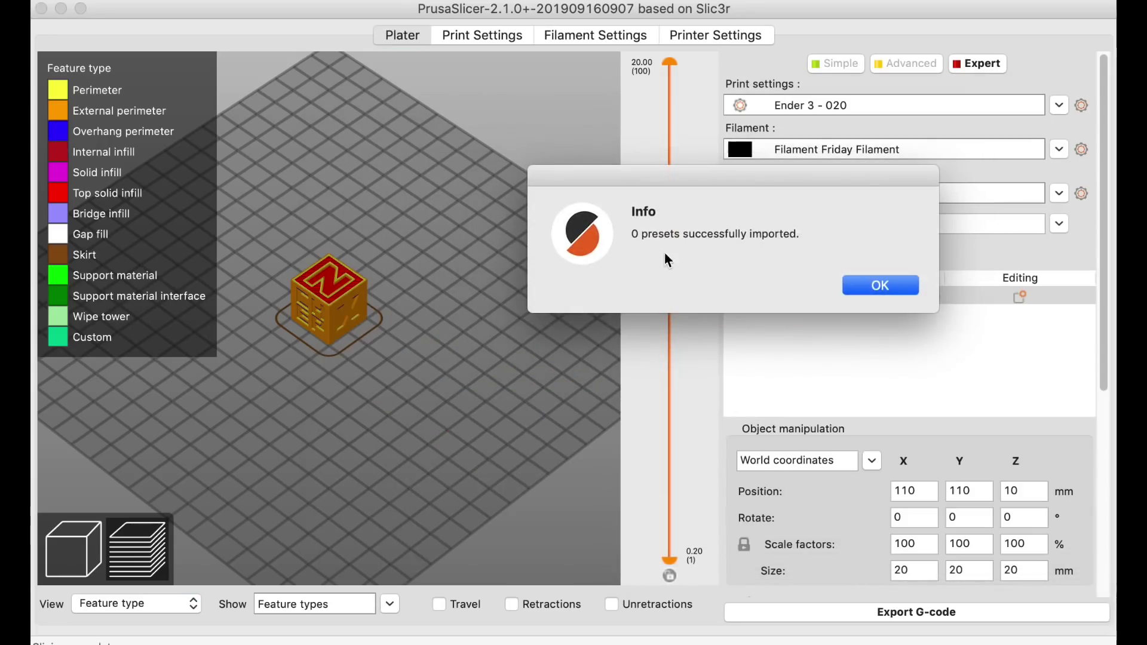
left_click_drag(636, 235, 629, 233)
Select the Ender3_V5 print, Ender3_V5 (PLA) filament and Ender3_V5 printer presets
left_click(901, 286)
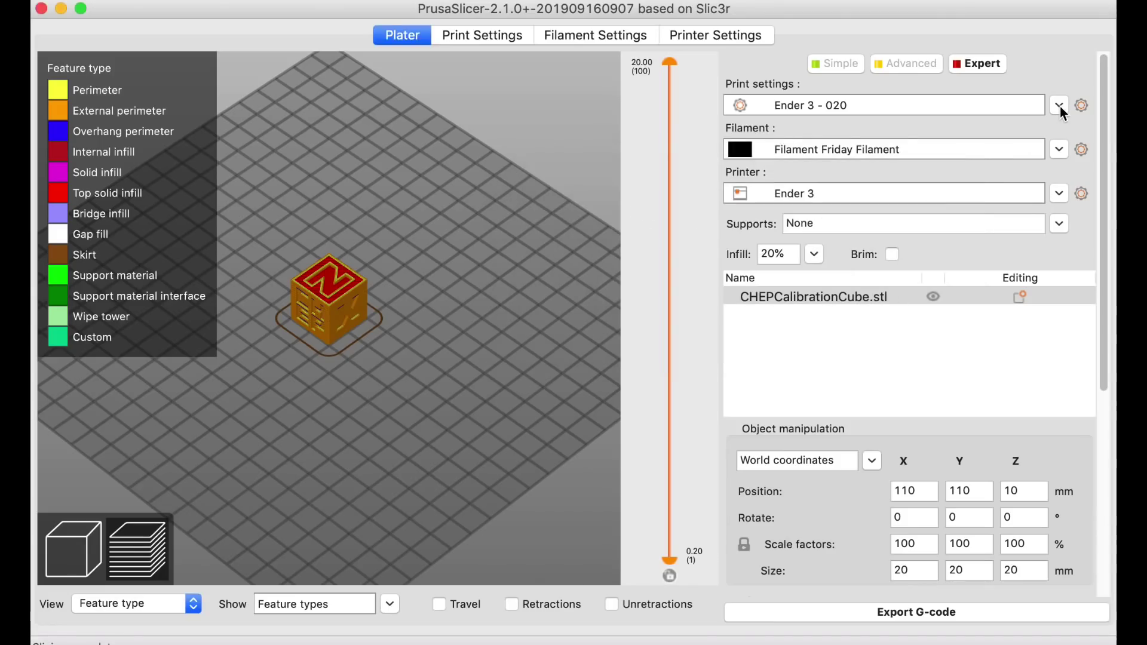
left_click(1060, 105)
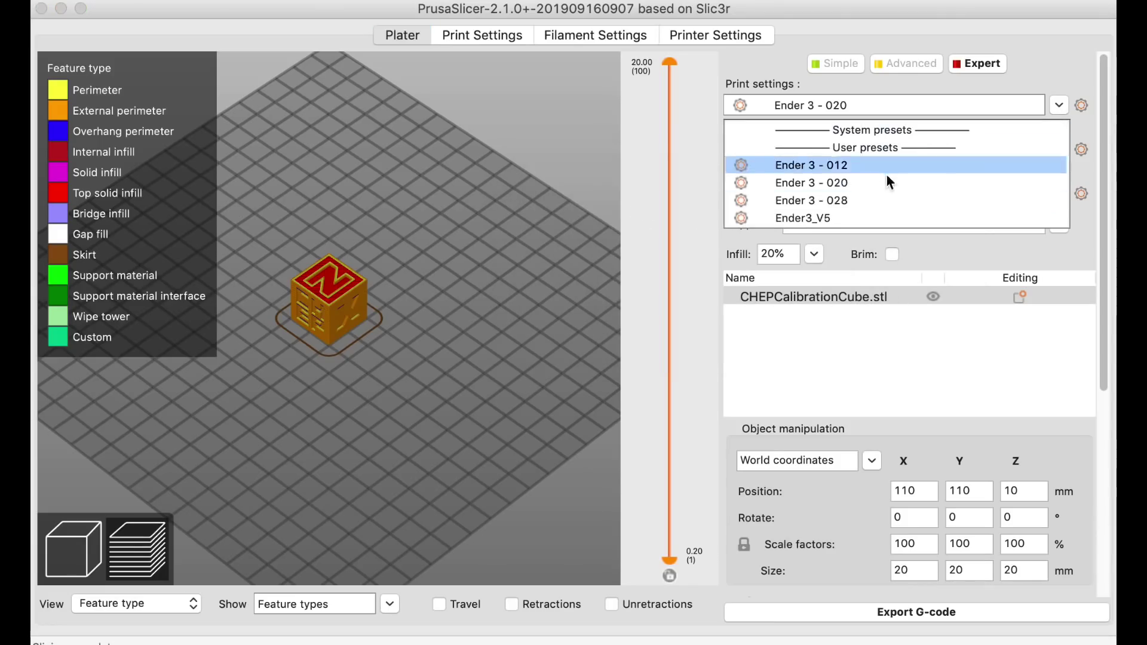
left_click(843, 218)
left_click(1055, 151)
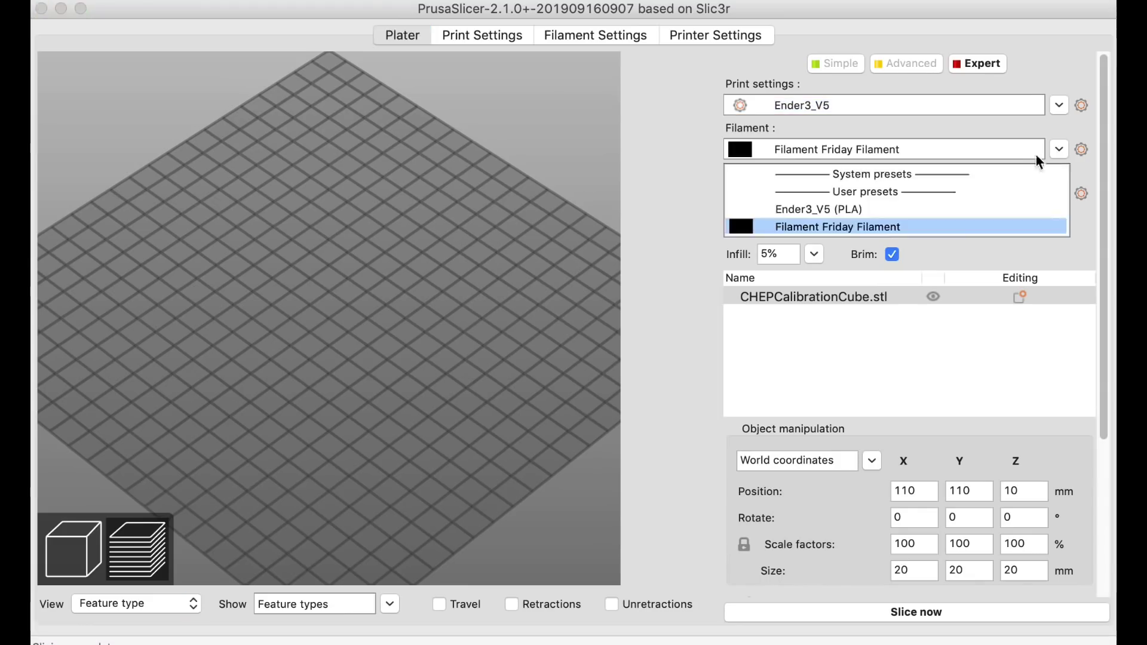
left_click(839, 210)
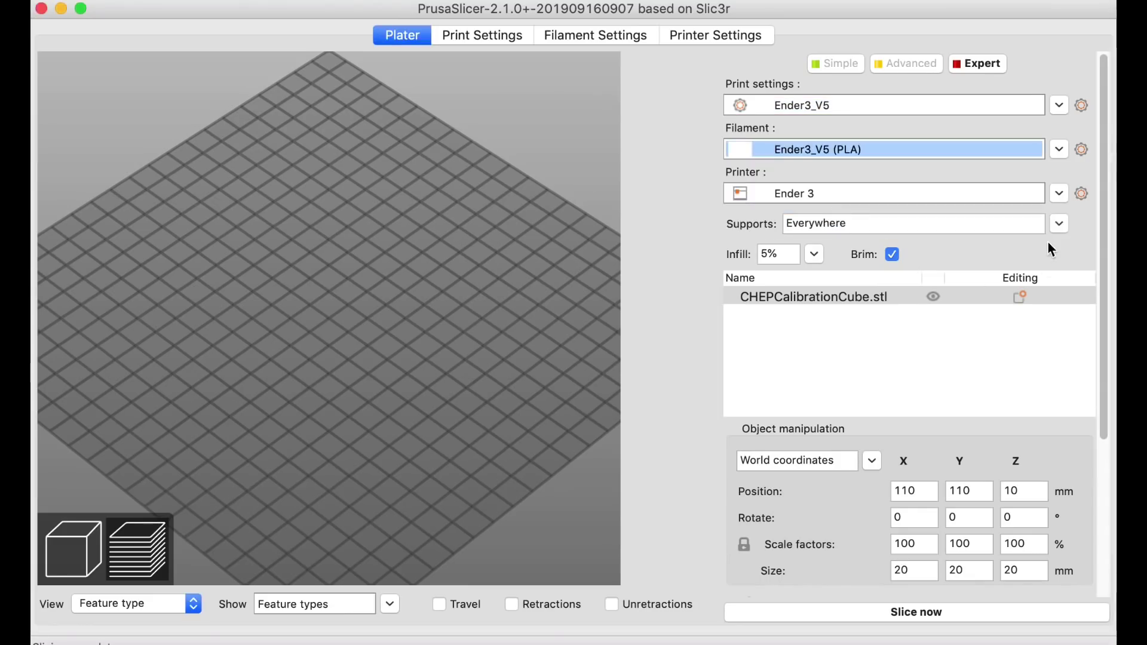
left_click(1060, 195)
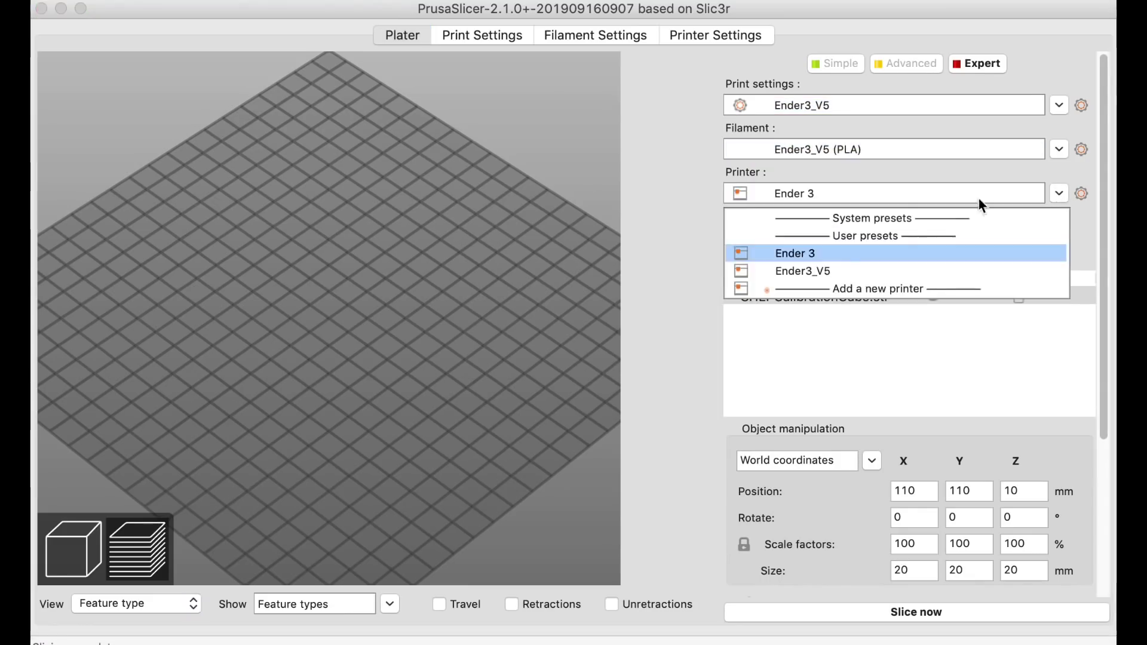
left_click(812, 270)
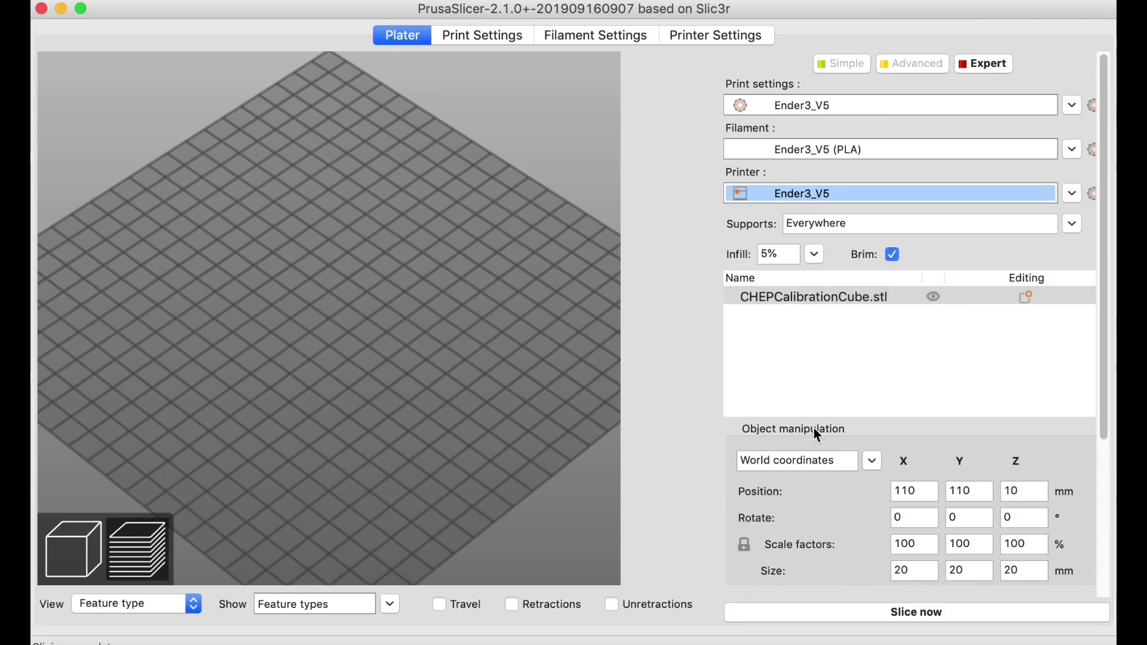
Slice the cube with the new Ender3_V5 presets, viewed from the front and above
left_click(69, 544)
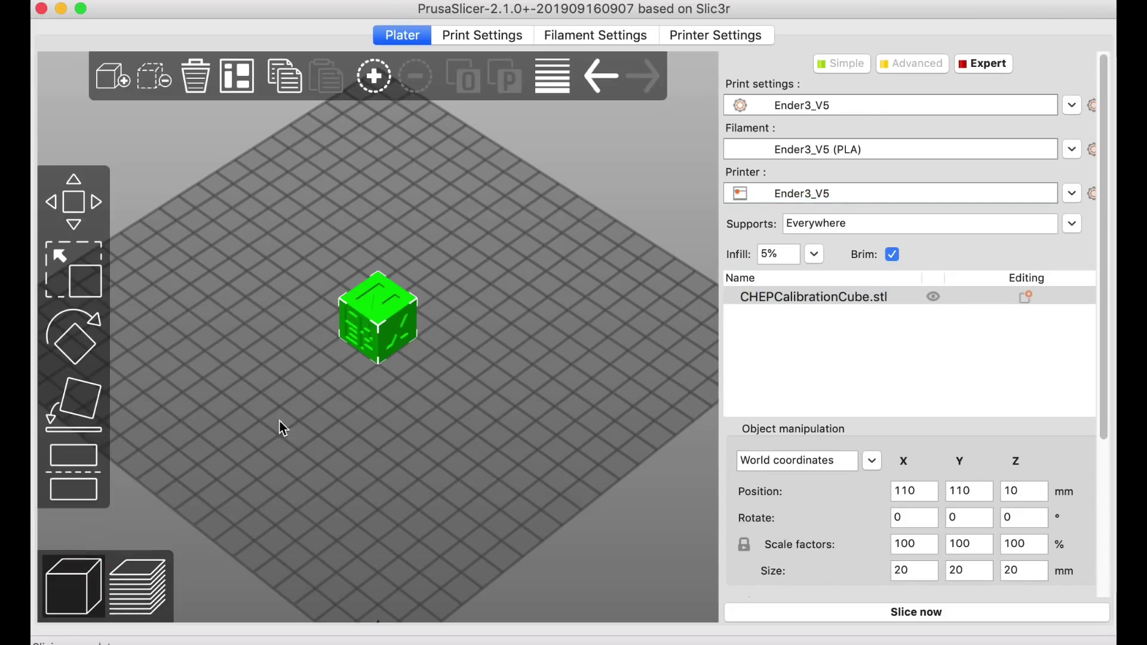
key("1")
left_click_drag(380, 457, 433, 529)
left_click(896, 615)
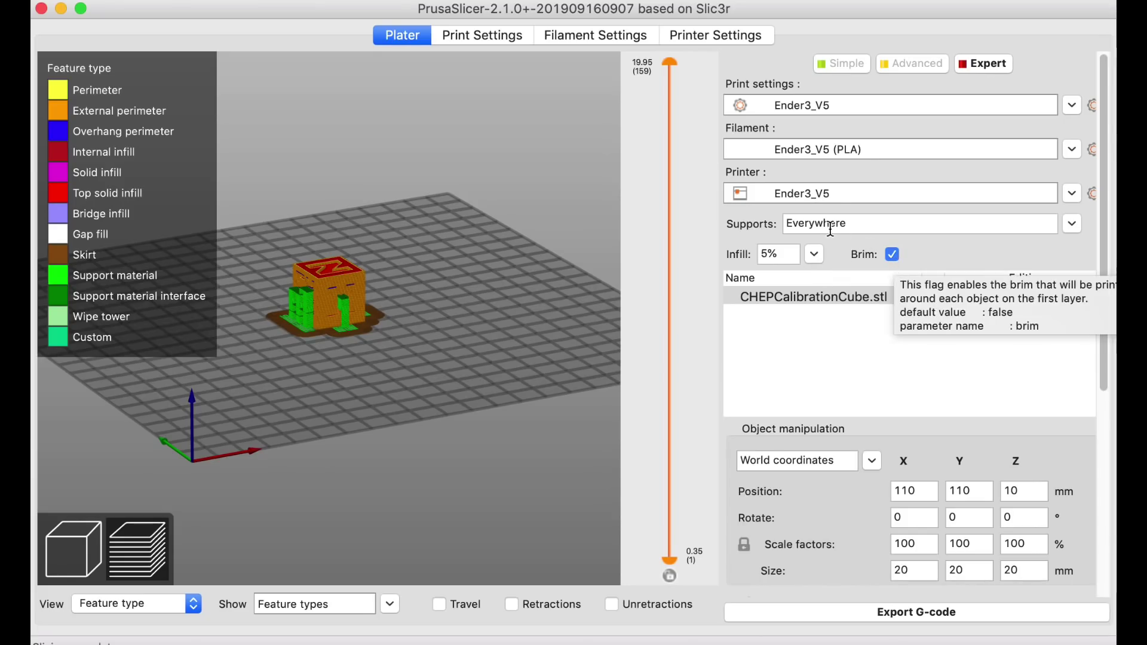
Set supports to None, turn off the brim, and reslice the cube, zooming to inspect
left_click(1075, 224)
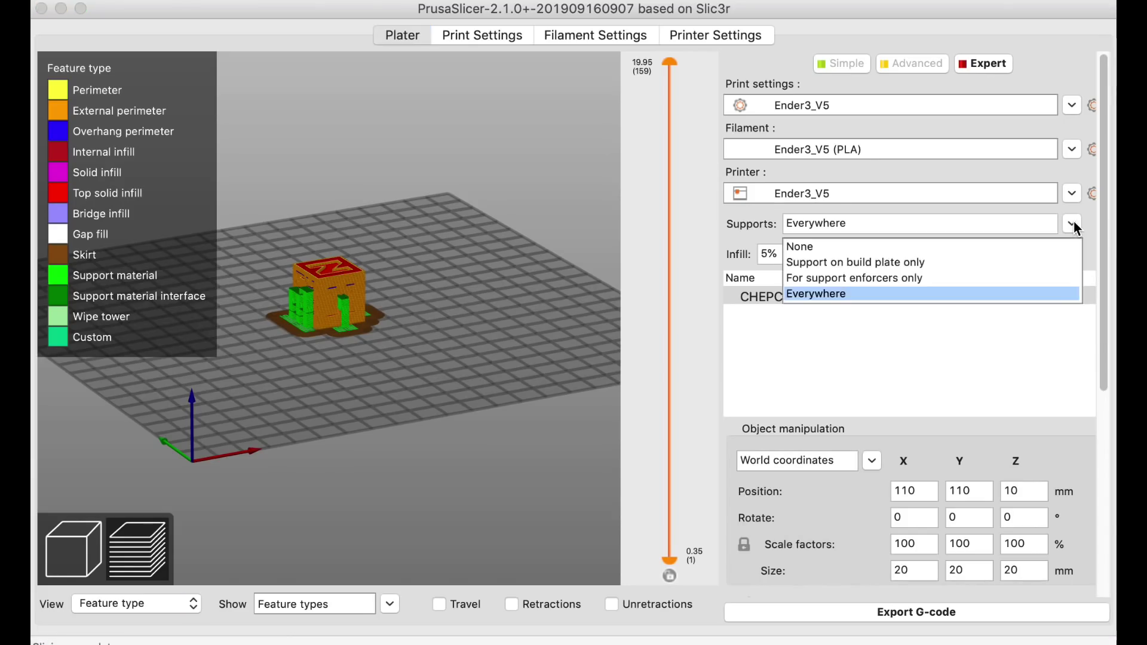
left_click(867, 249)
left_click(893, 254)
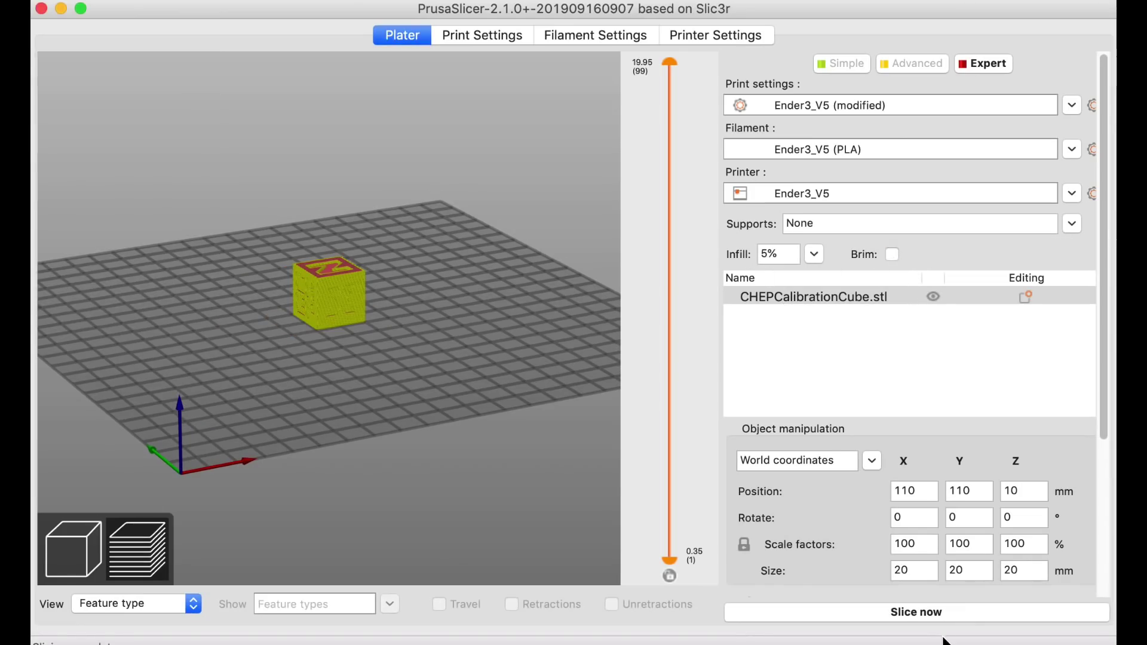
left_click(924, 614)
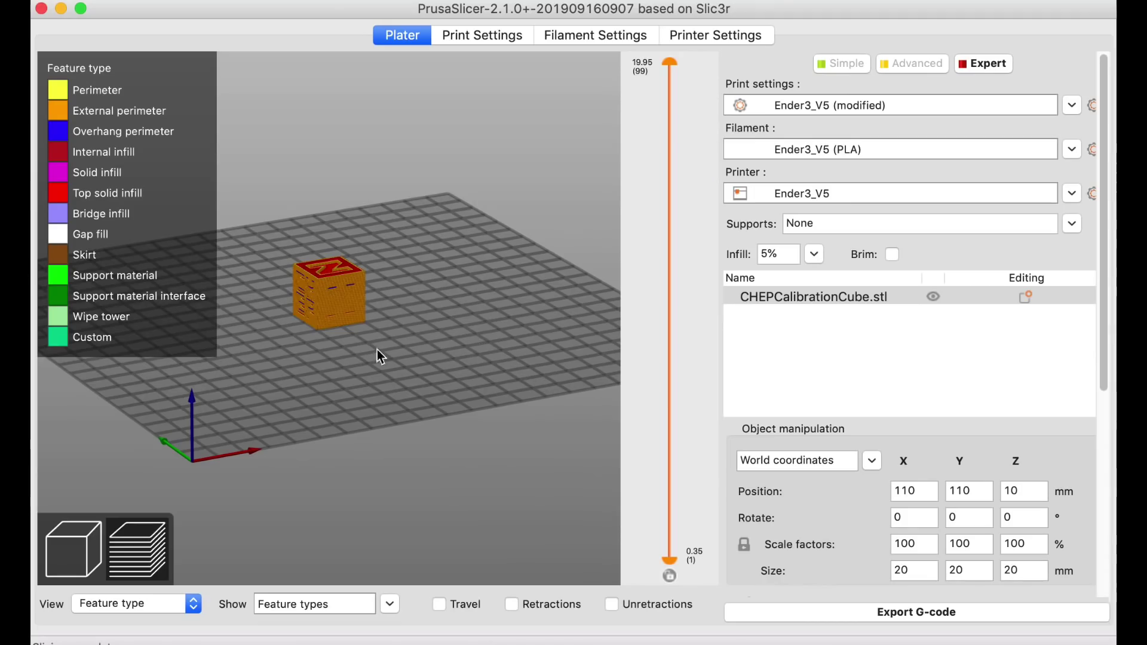
scroll(357, 354, "up", 3)
scroll(357, 354, "up", 2)
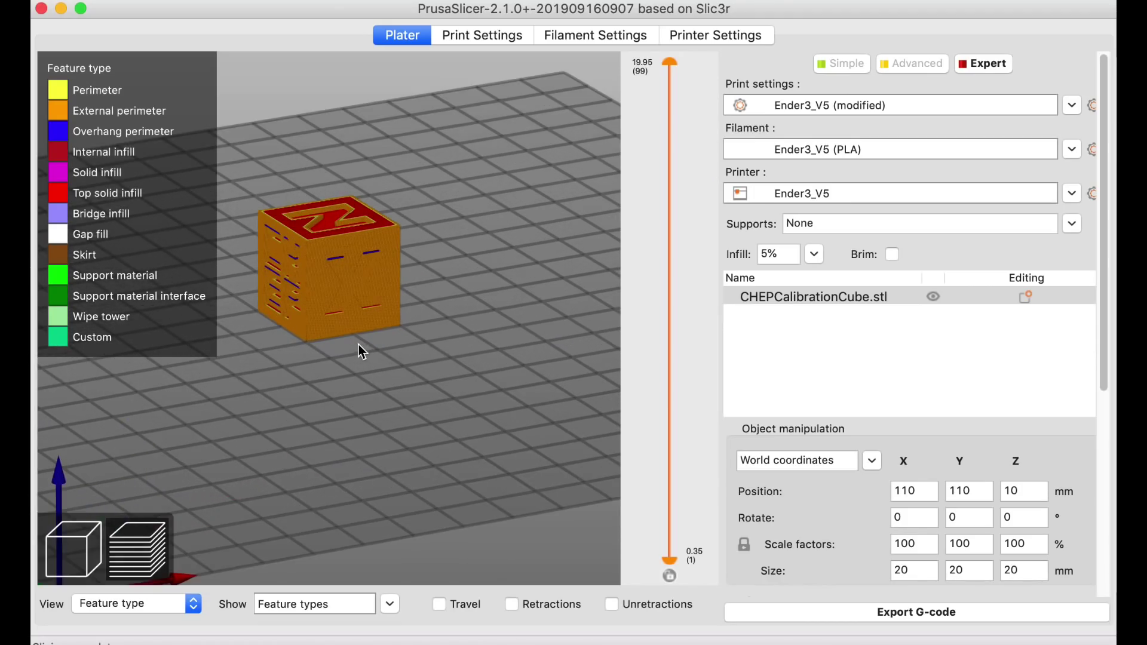
scroll(382, 365, "up", 3)
left_click_drag(399, 381, 365, 367)
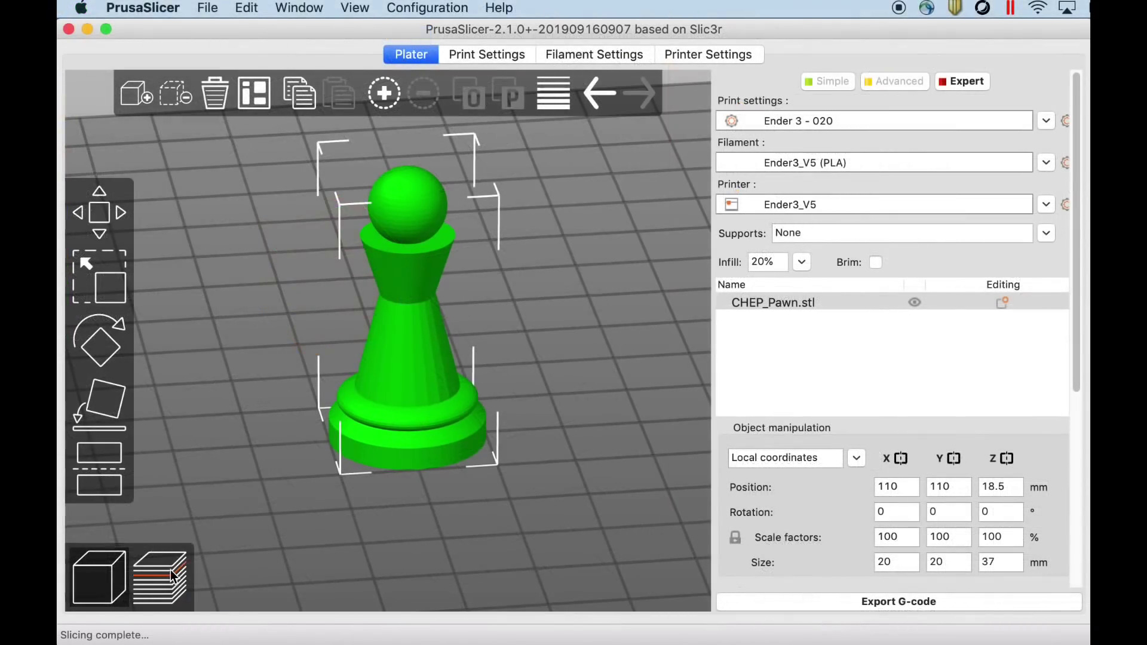
Add a filament colour change at 28.00 mm in the pawn's layer preview and reslice
left_click(171, 570)
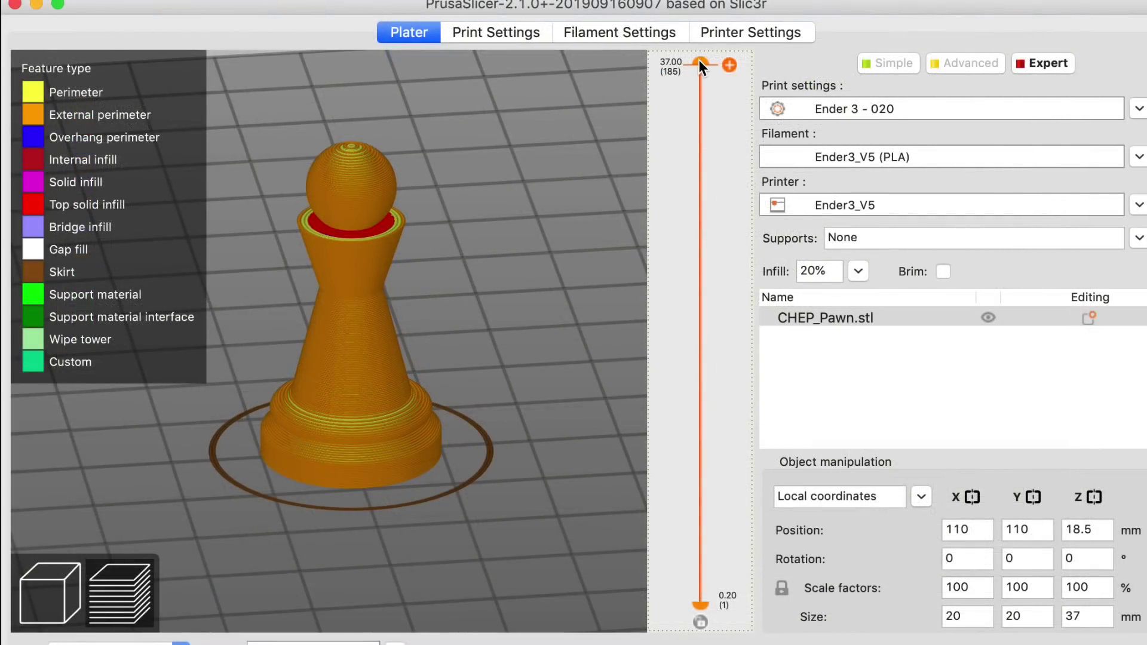
left_click_drag(700, 62, 719, 197)
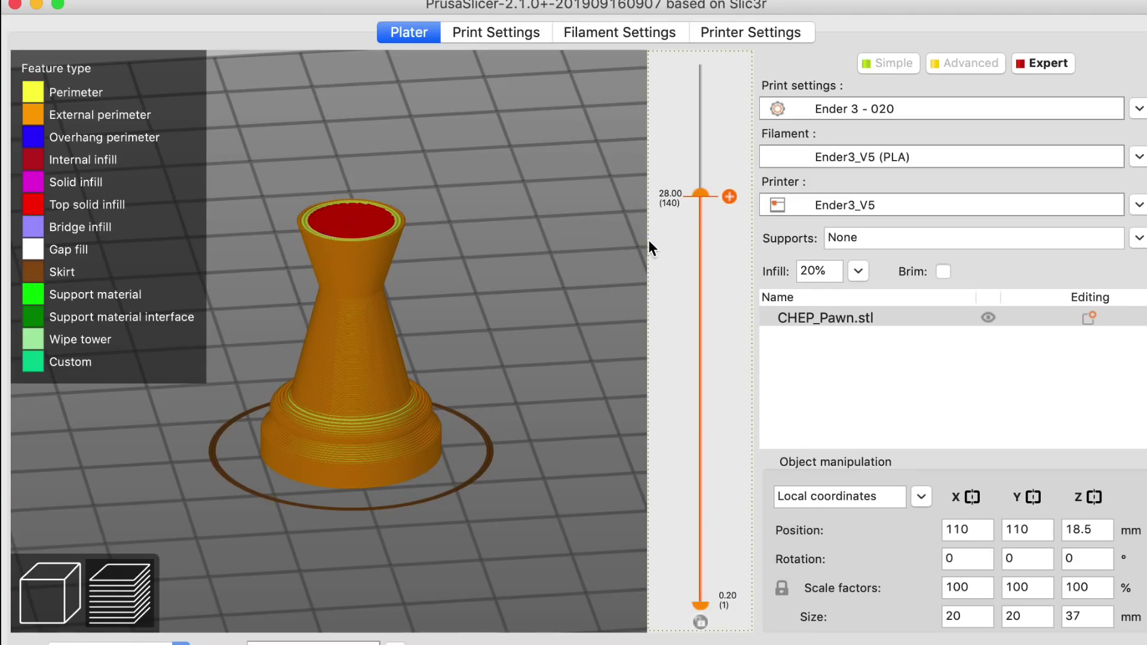
left_click(729, 197)
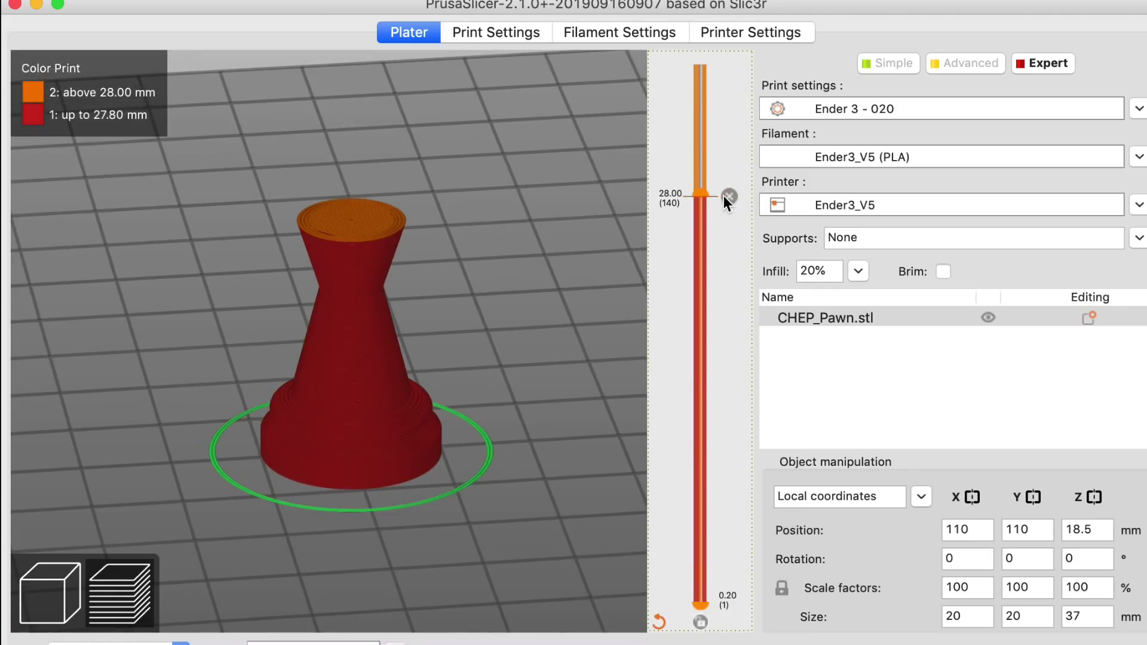
left_click_drag(701, 192, 705, 65)
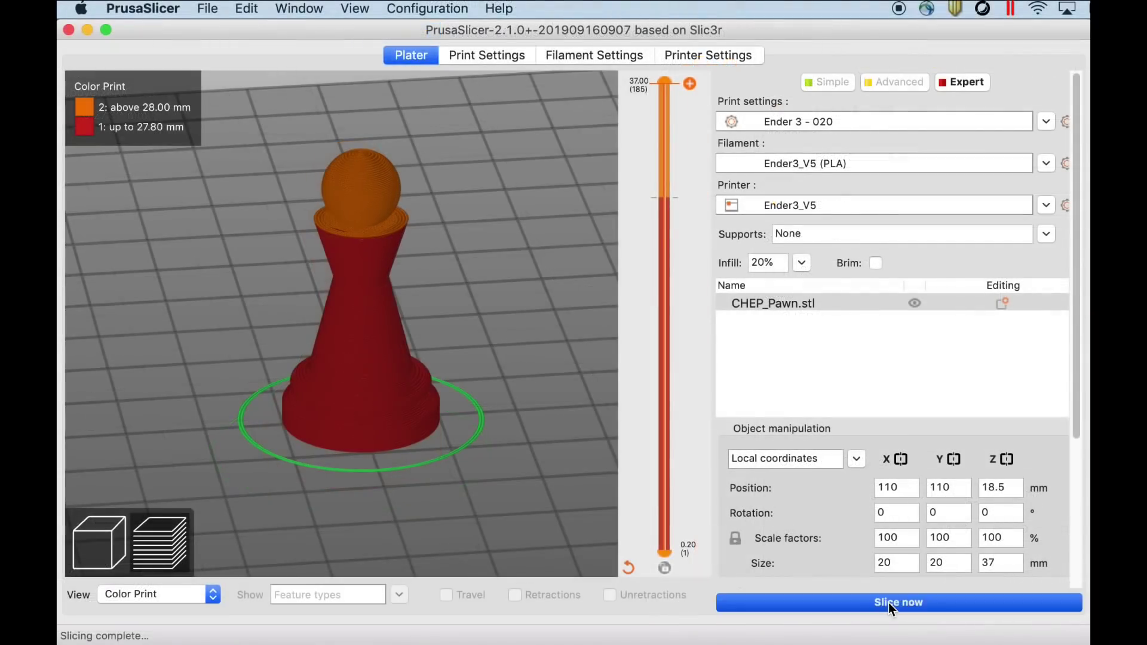
left_click(957, 644)
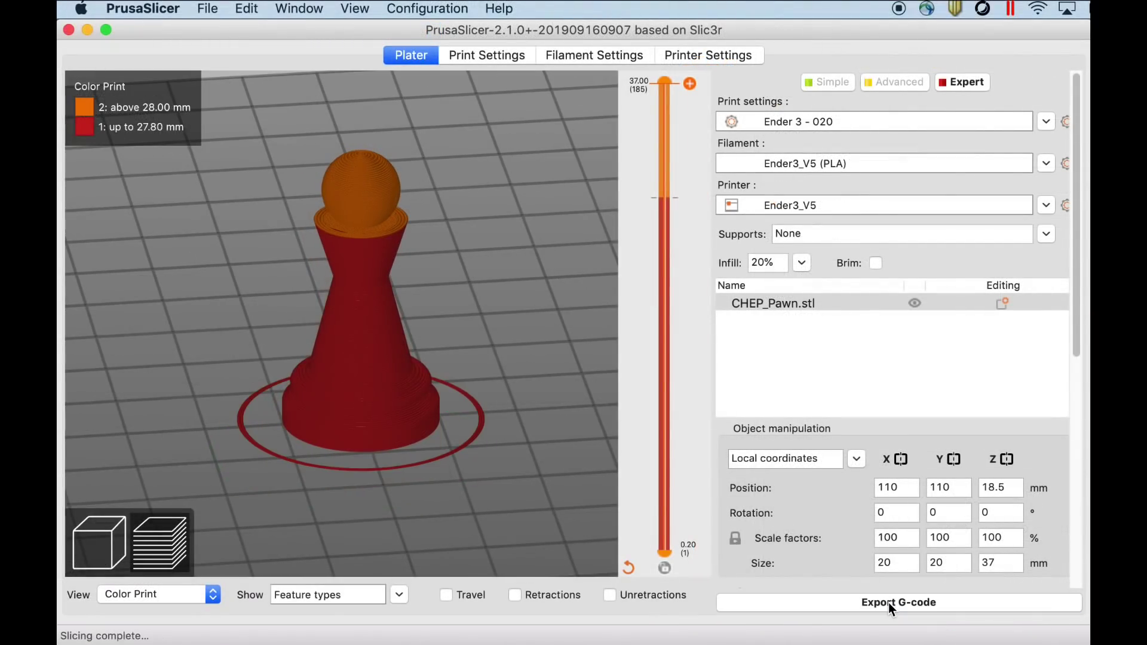
Export the pawn's G-code and open CHEP_Pawn_Dual.gcode in TextEdit
left_click(888, 602)
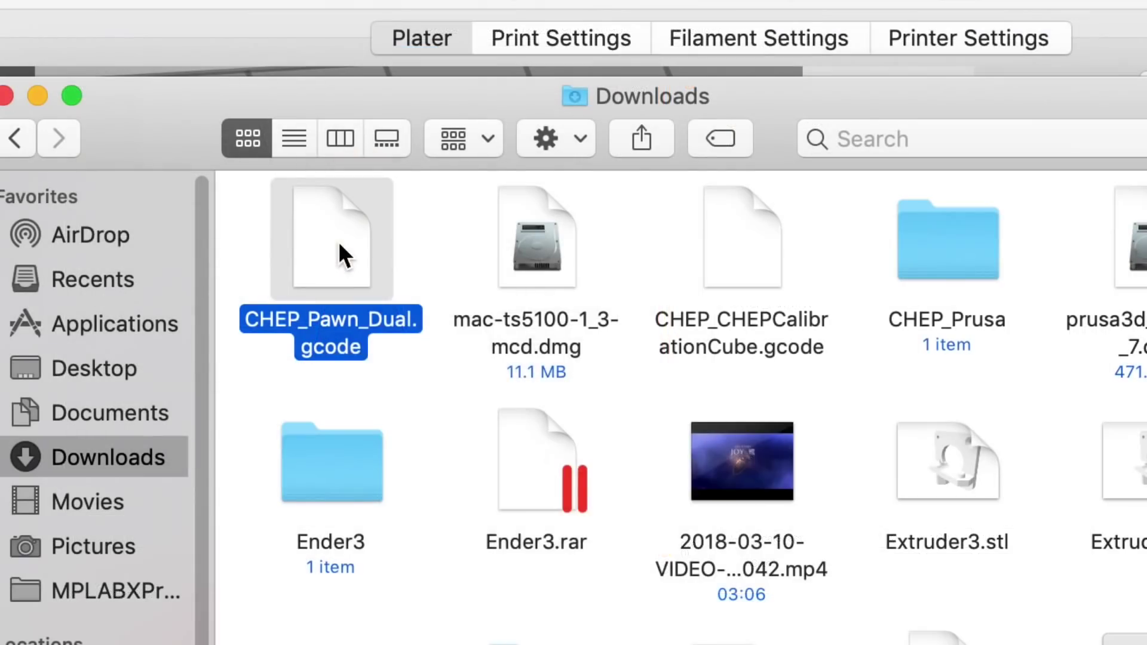
right_click(338, 241)
mouse_move(428, 298)
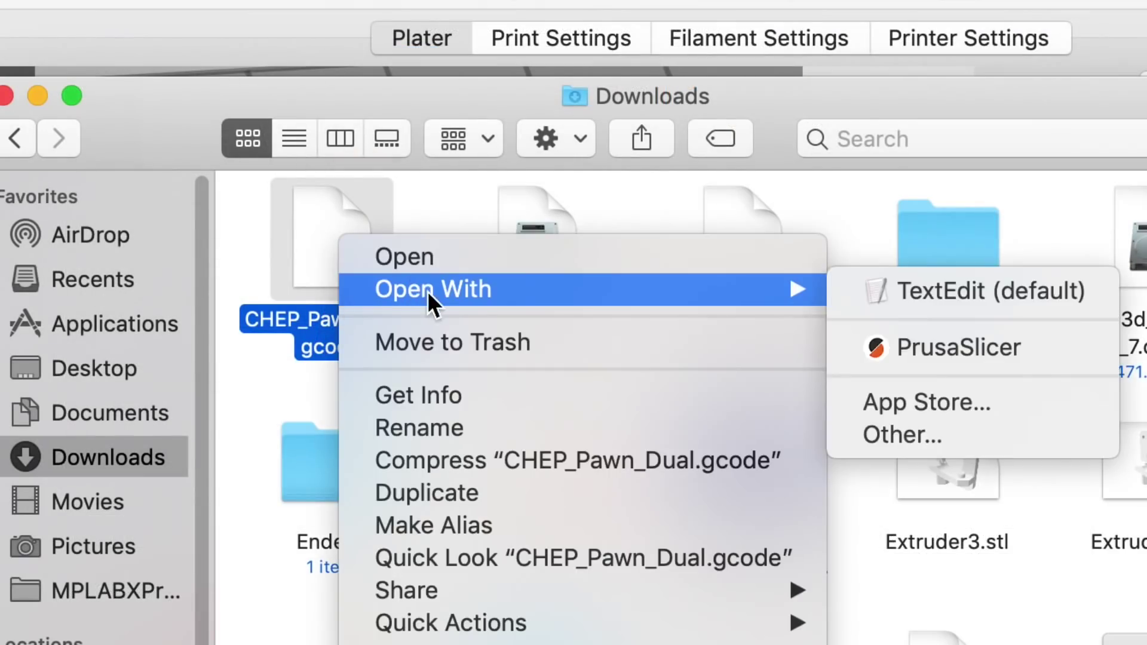
left_click(985, 293)
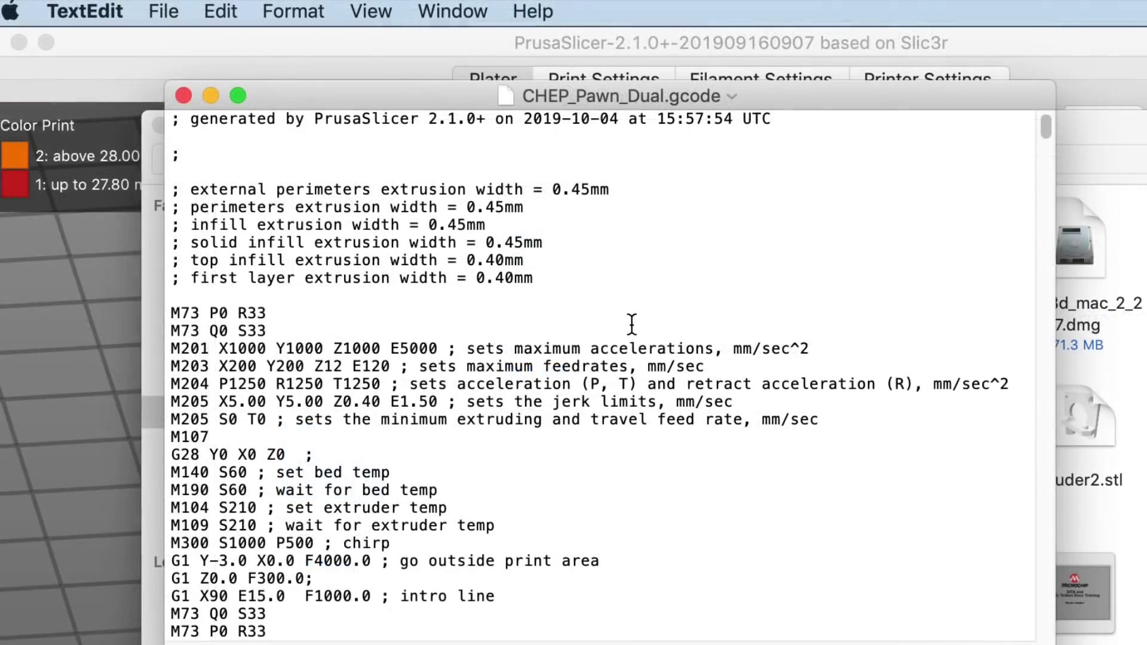
Search for m600 and highlight the Z28.000 move, PRINT_COLOR_CHANGE comment and M600 line
key("super+f")
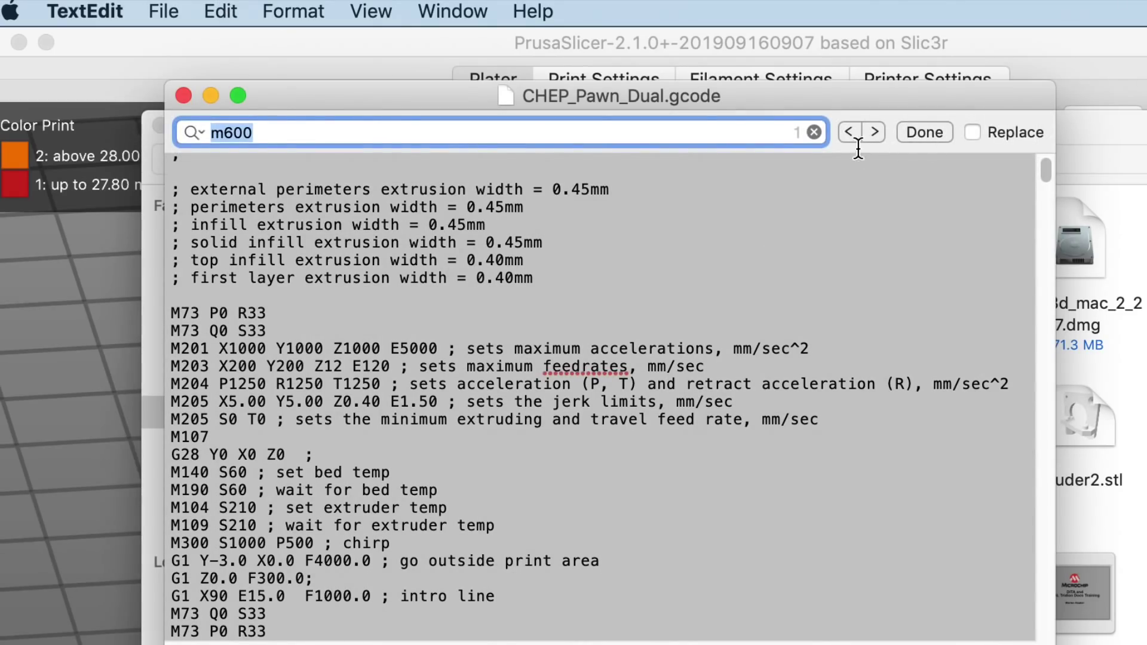
left_click(874, 132)
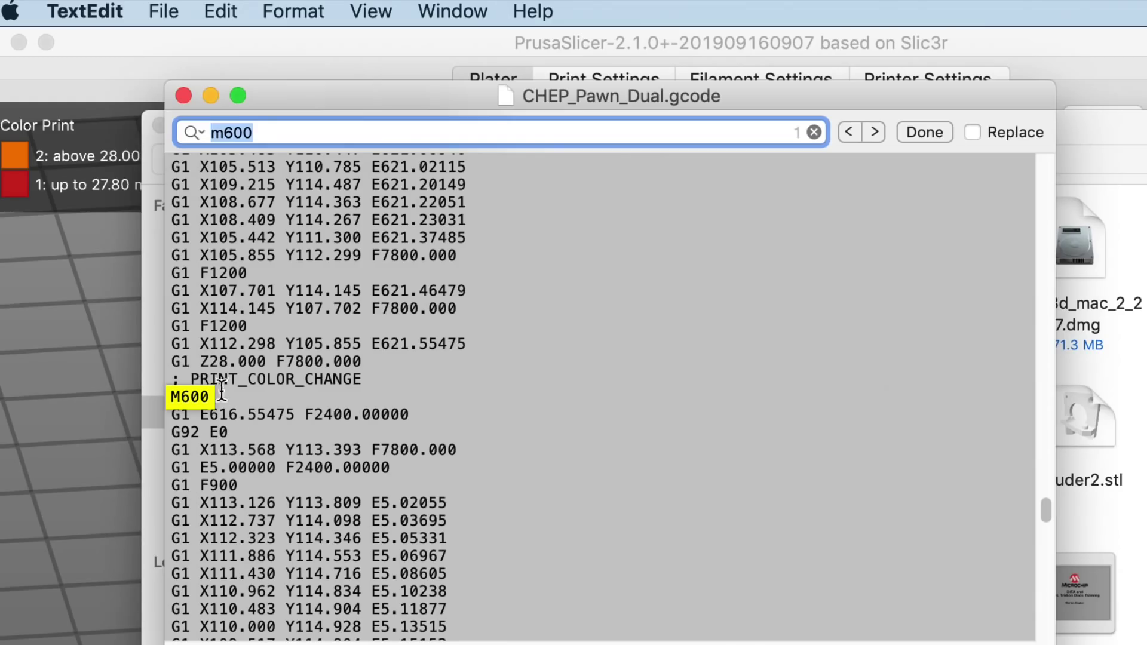
left_click_drag(174, 362, 266, 362)
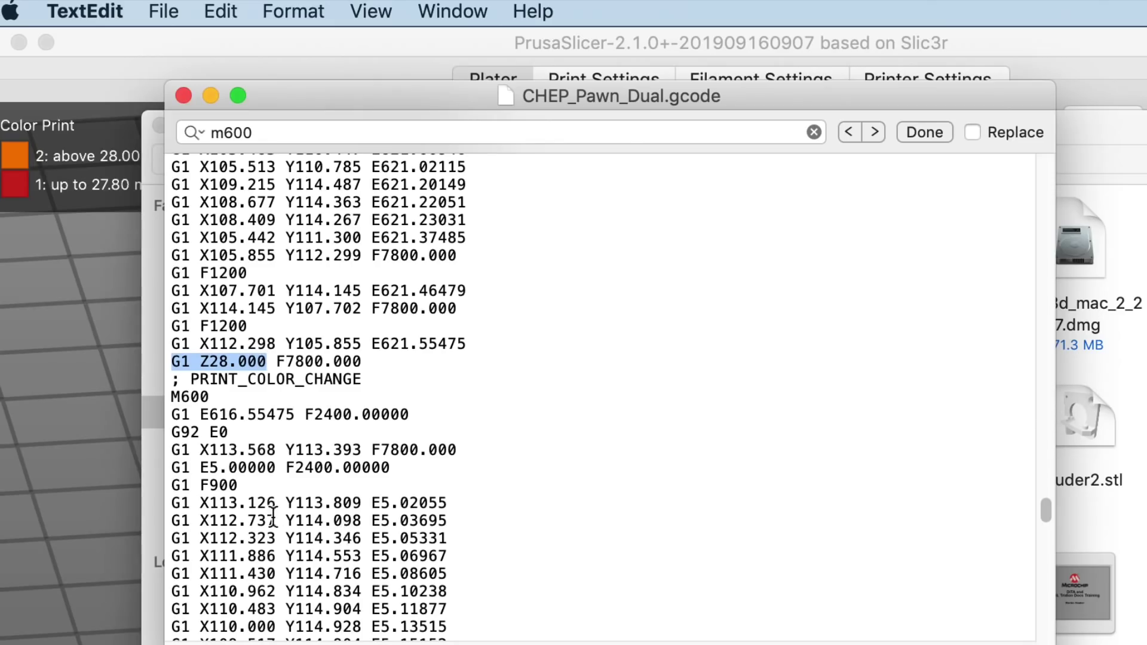
left_click_drag(172, 380, 226, 392)
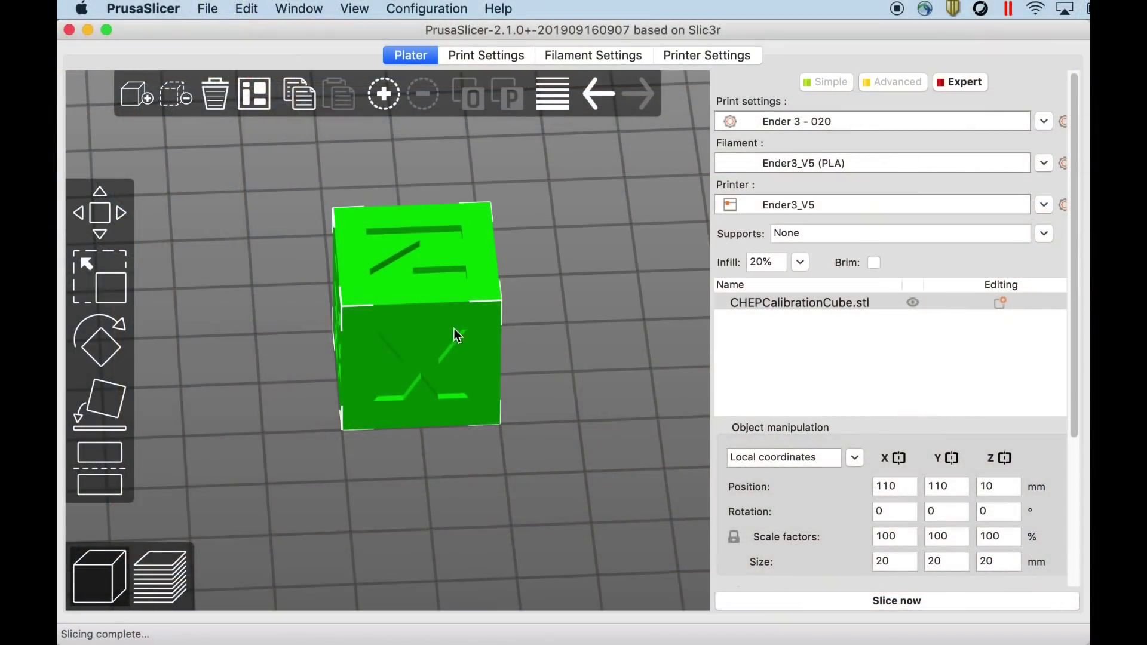
Cut the cube at 16.07 mm keeping both parts, then set one part beside the other on the bed
left_click(107, 481)
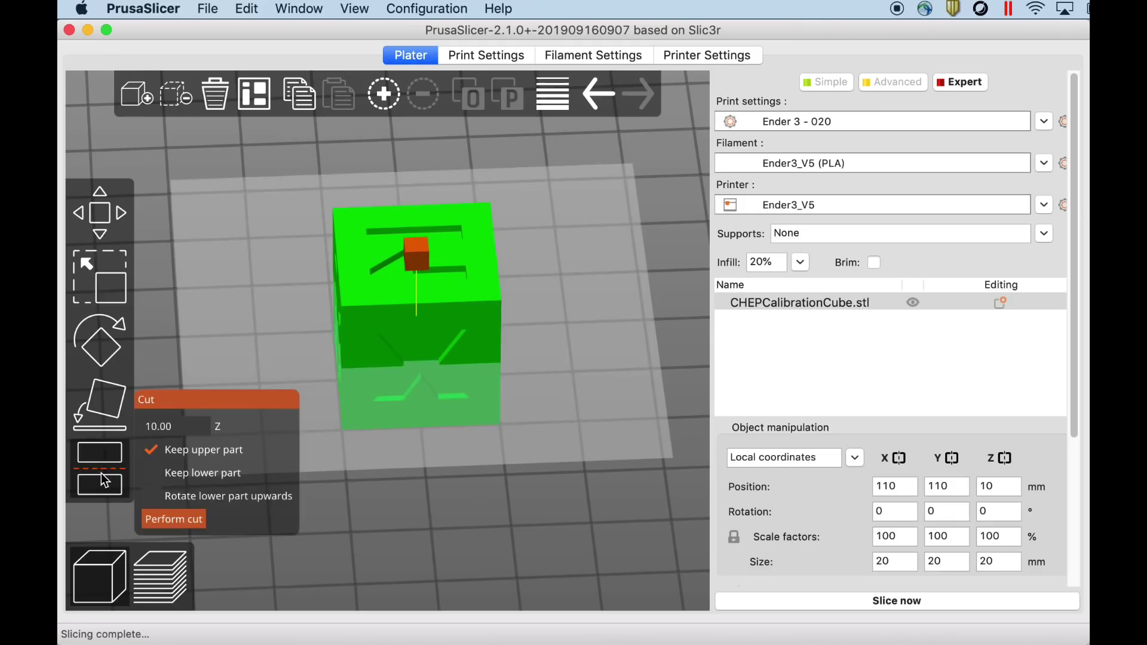
left_click_drag(411, 257, 419, 200)
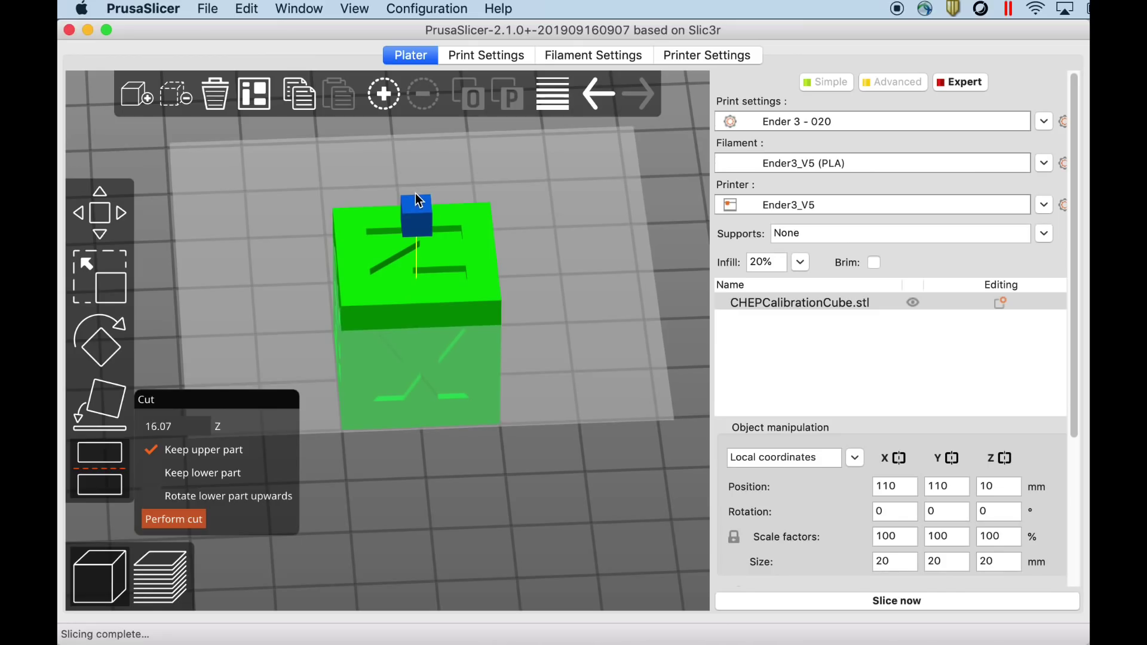
left_click(157, 472)
left_click(176, 520)
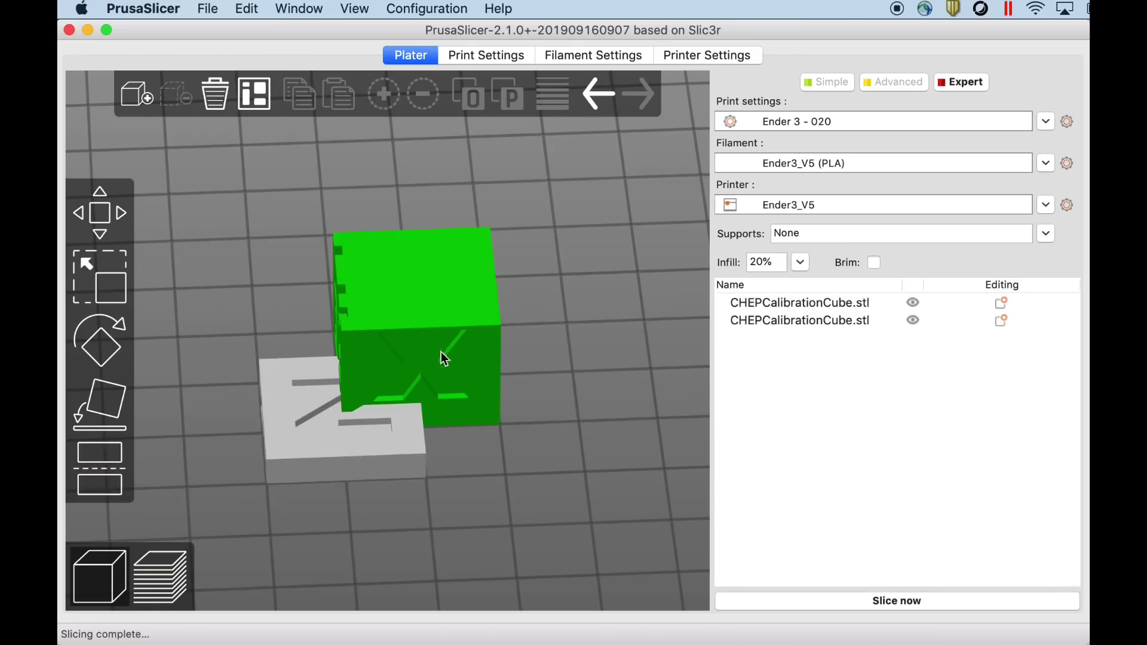
left_click_drag(429, 330, 554, 354)
left_click_drag(563, 480, 493, 515)
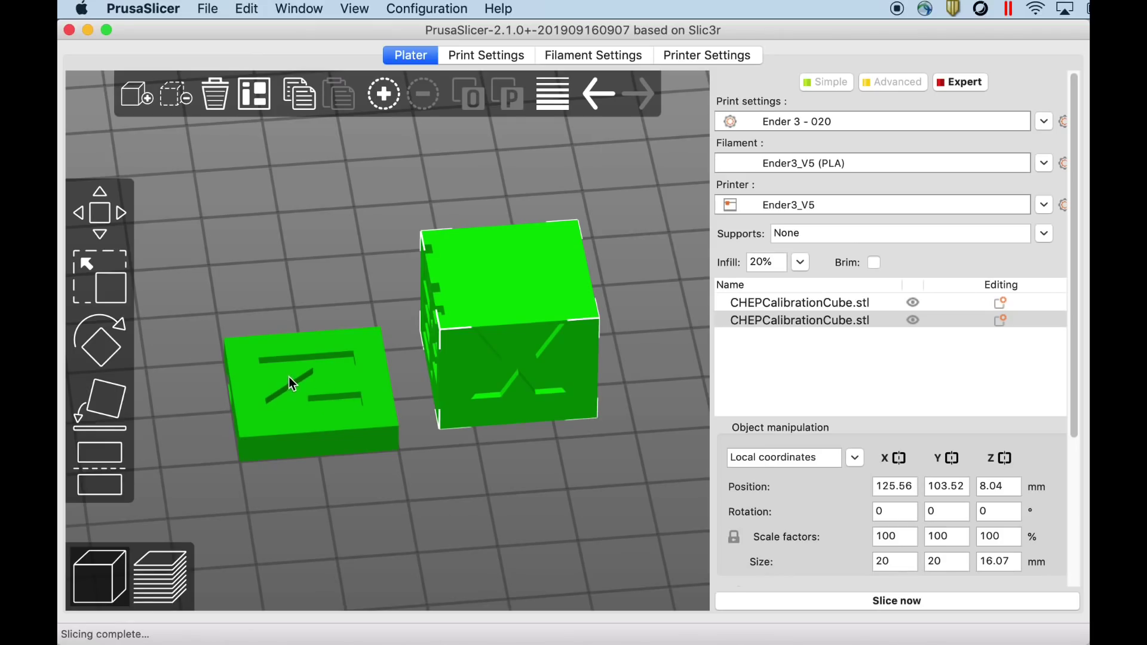
Undo the part move and the cut to restore the whole calibration cube
left_click(601, 95)
left_click(604, 100)
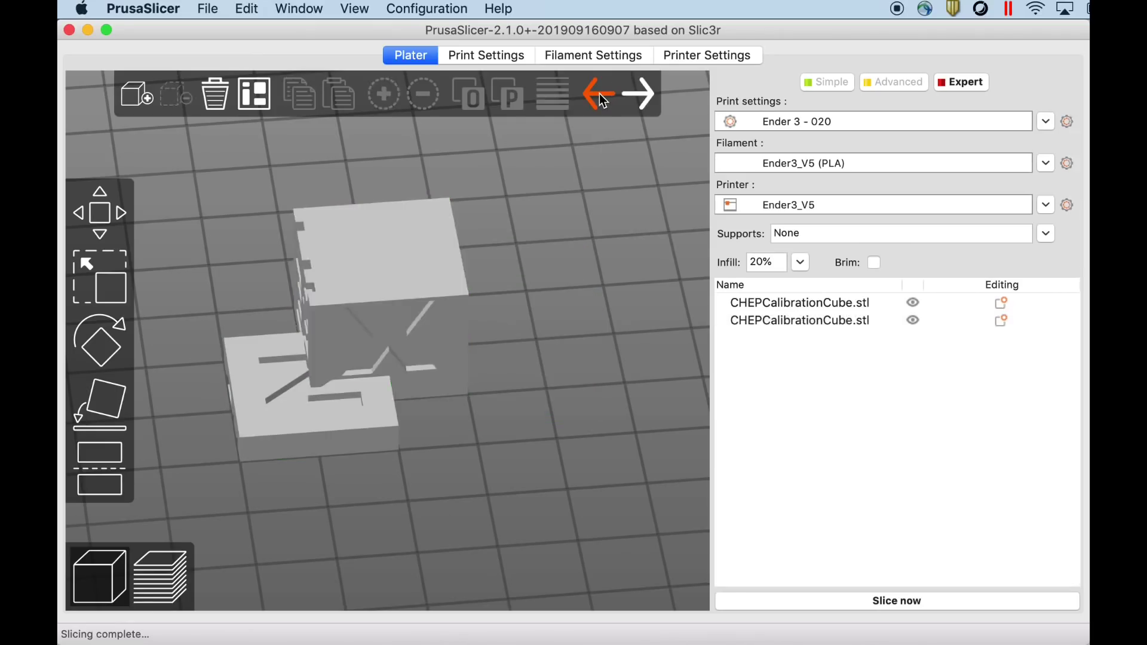
left_click(601, 97)
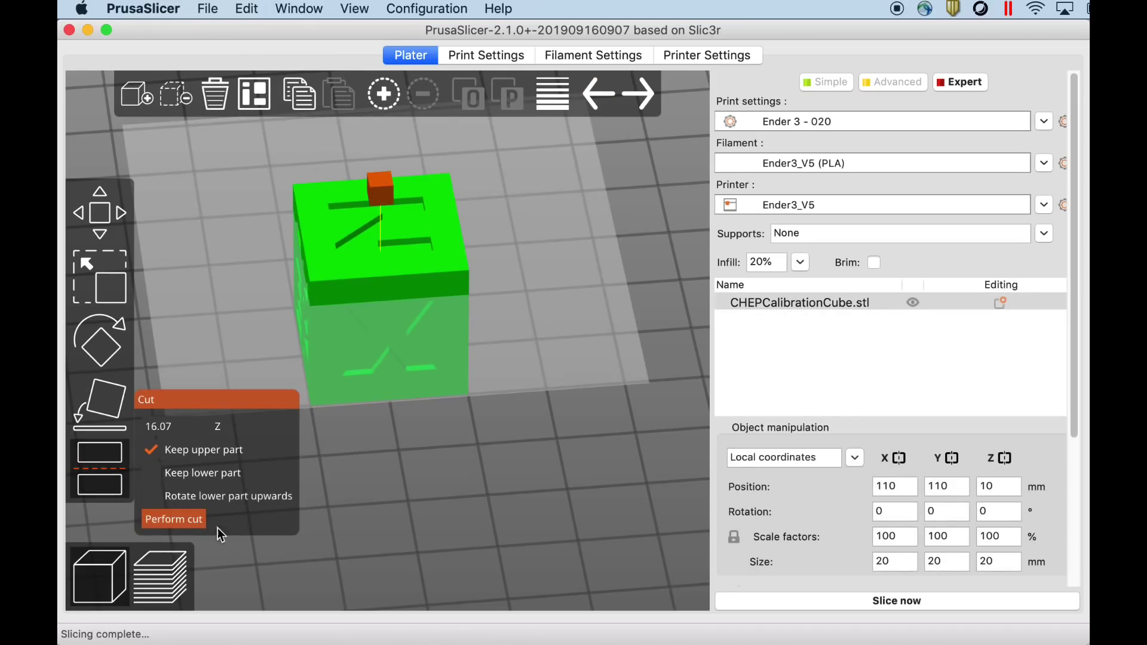
Recut keeping only the 4 mm top slab and slice it: 20 layers, about 11m 19s, 1.37 g
left_click(173, 519)
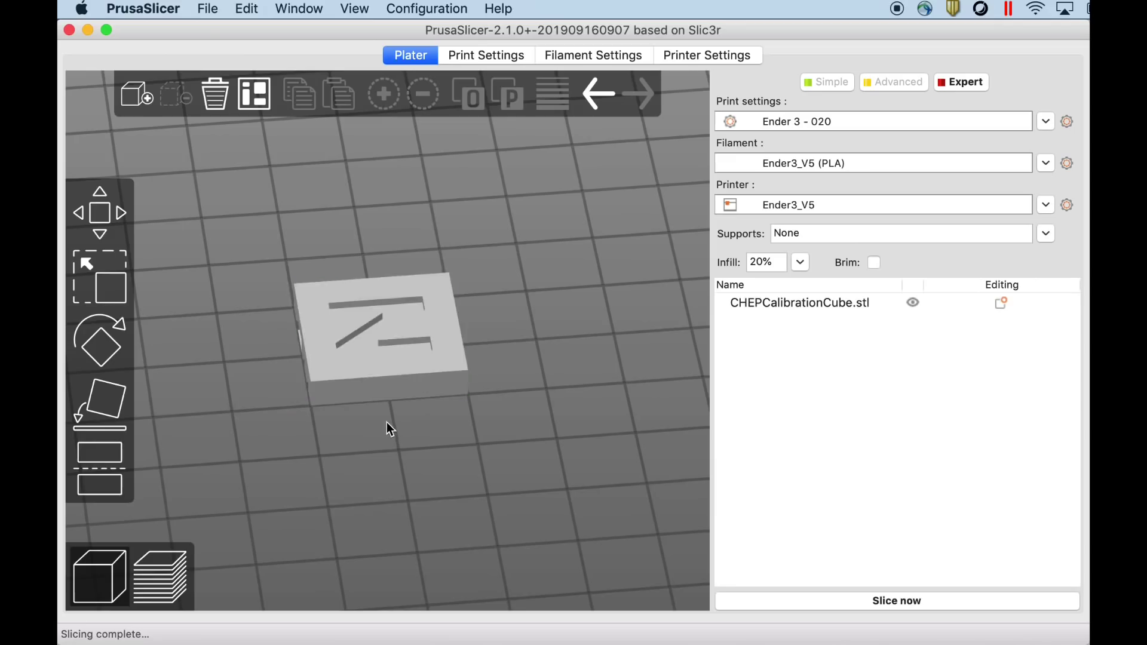
right_click_drag(386, 422, 448, 414)
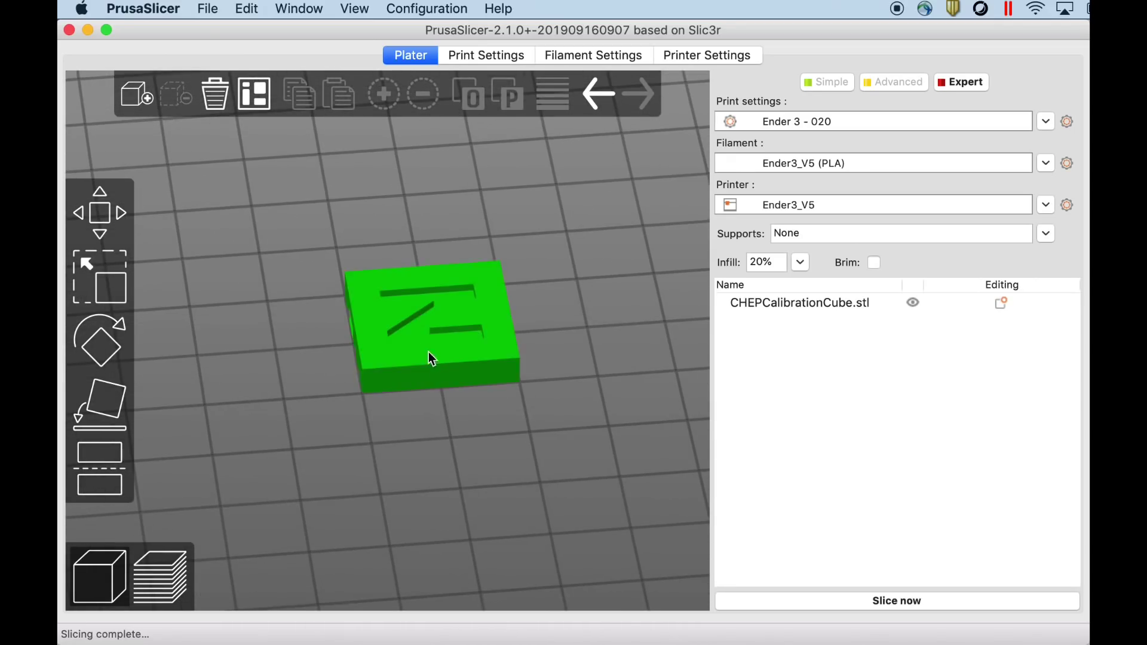
left_click(901, 602)
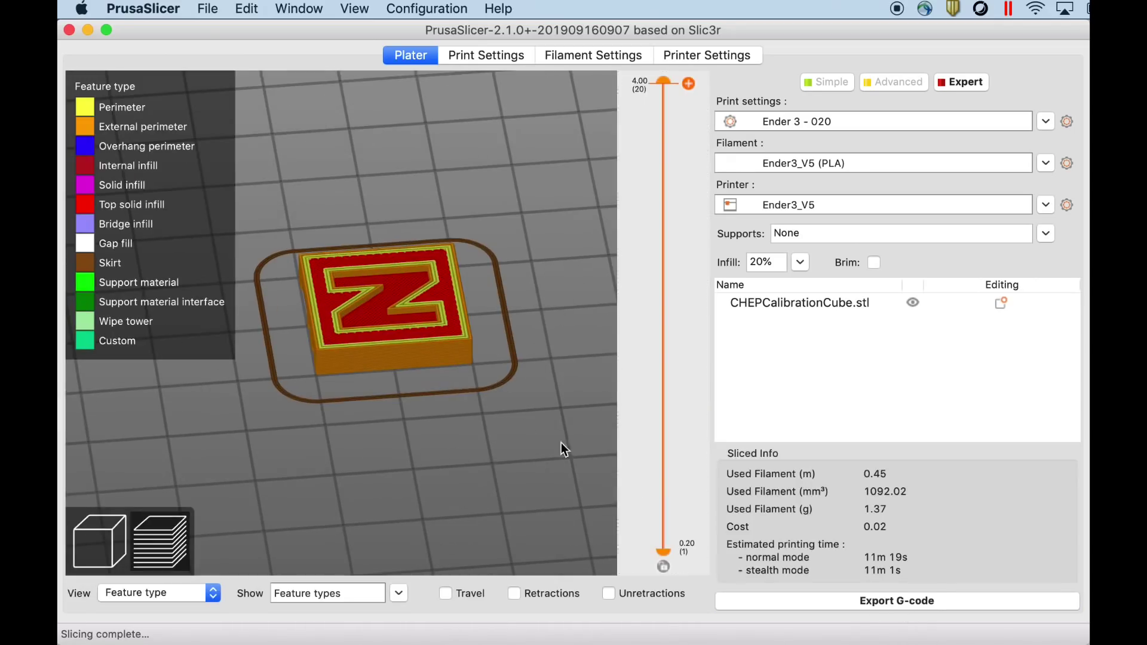